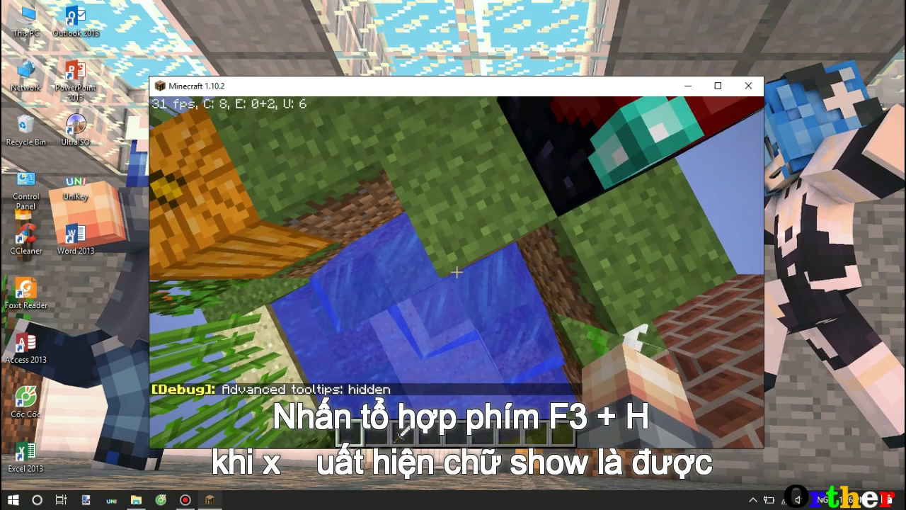
- Equip the iron sword, check its inventory tooltip, and set advanced item tooltips to shown
key(3)
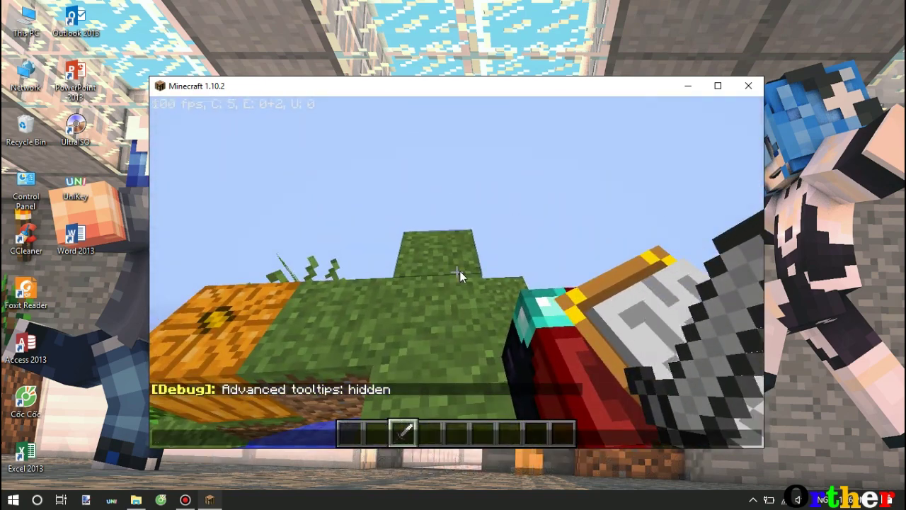
key(e)
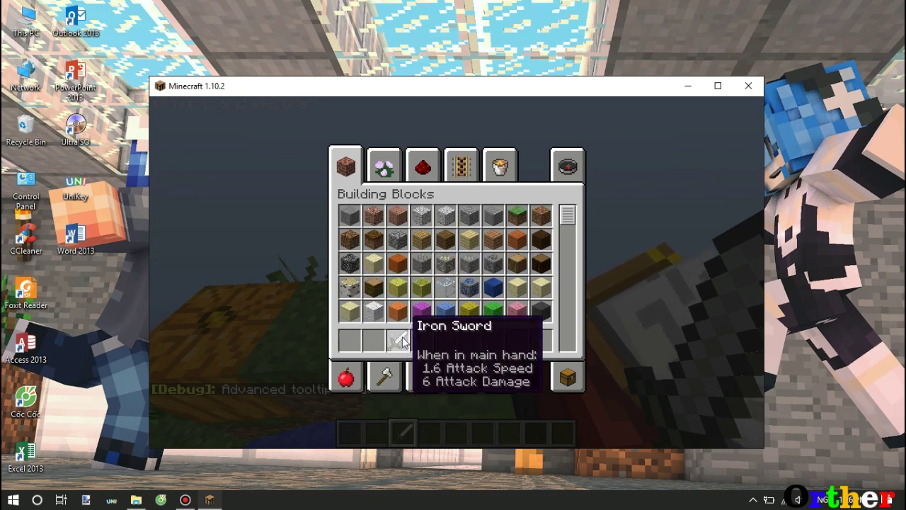
key(e)
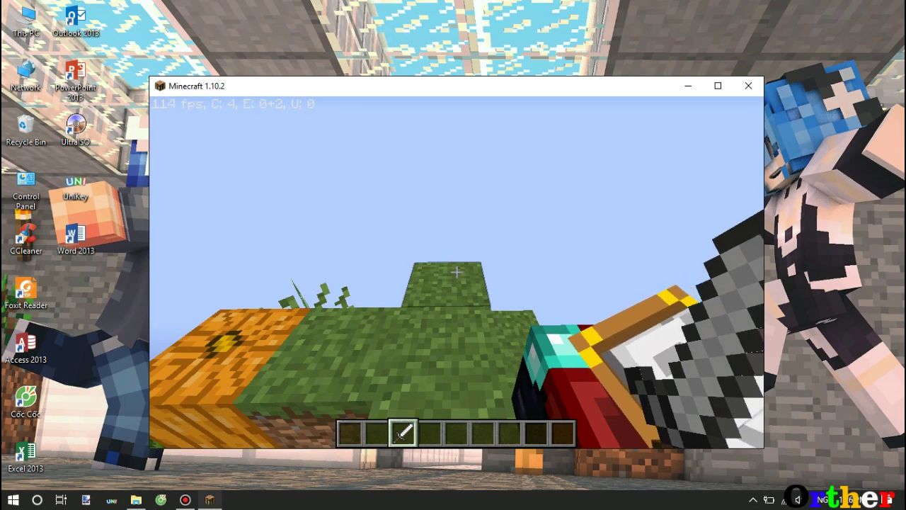
key(F3+h)
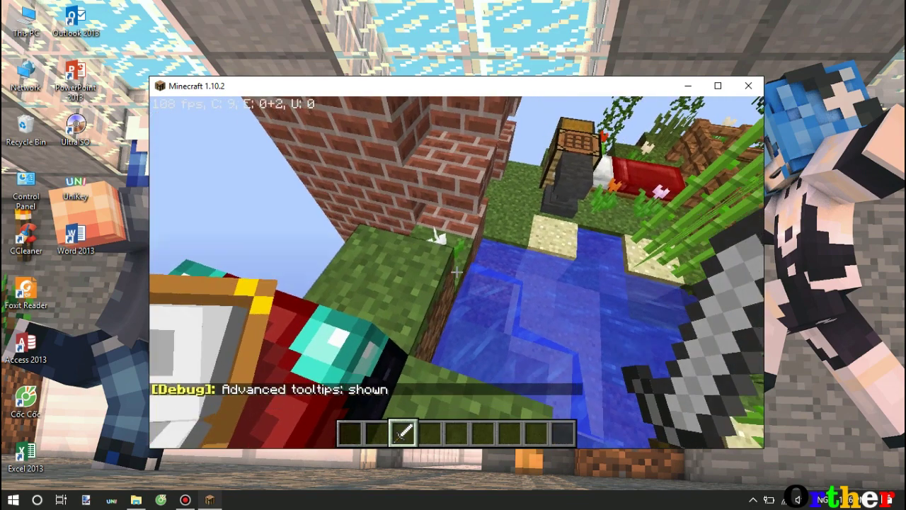
key(e)
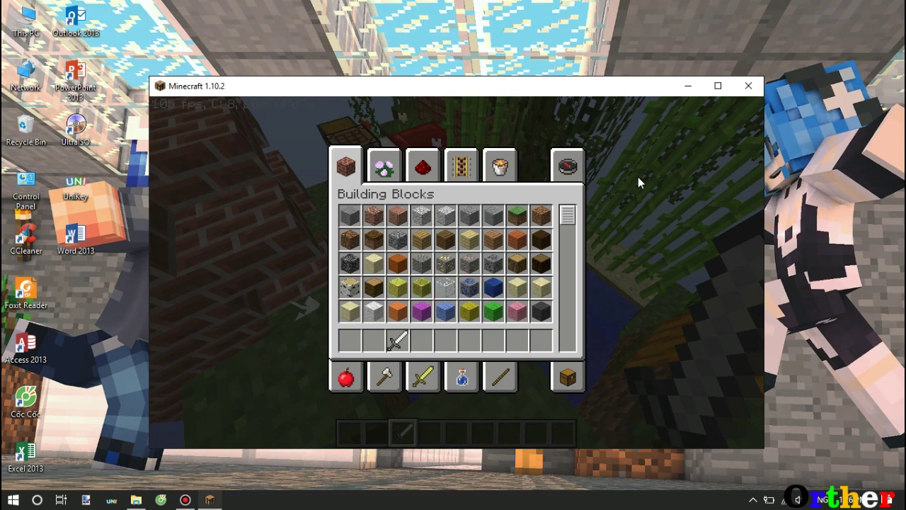
key(e)
- Pause and minimize Minecraft, and switch to the open File Explorer window
key(Escape)
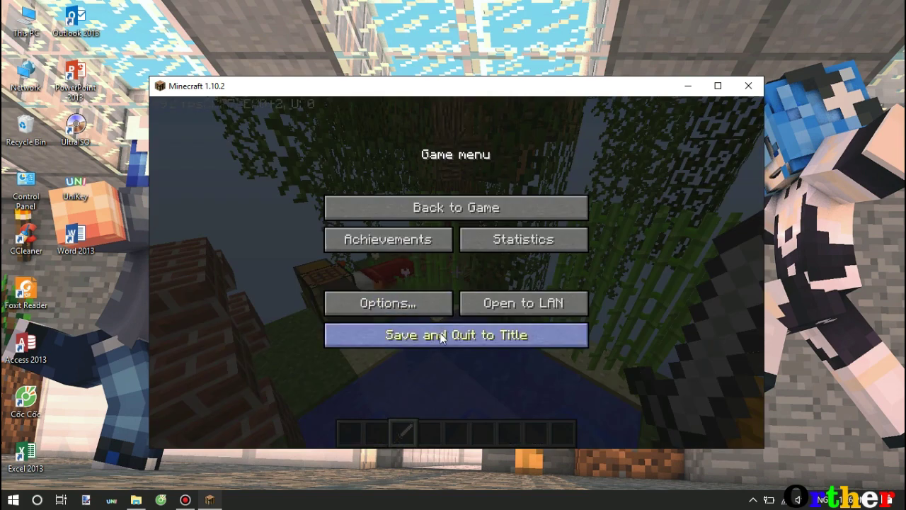
click(685, 91)
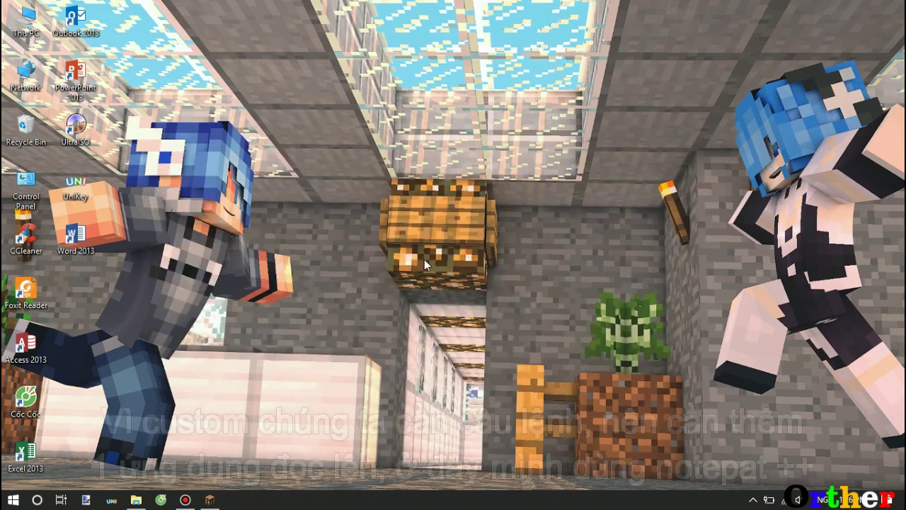
click(136, 500)
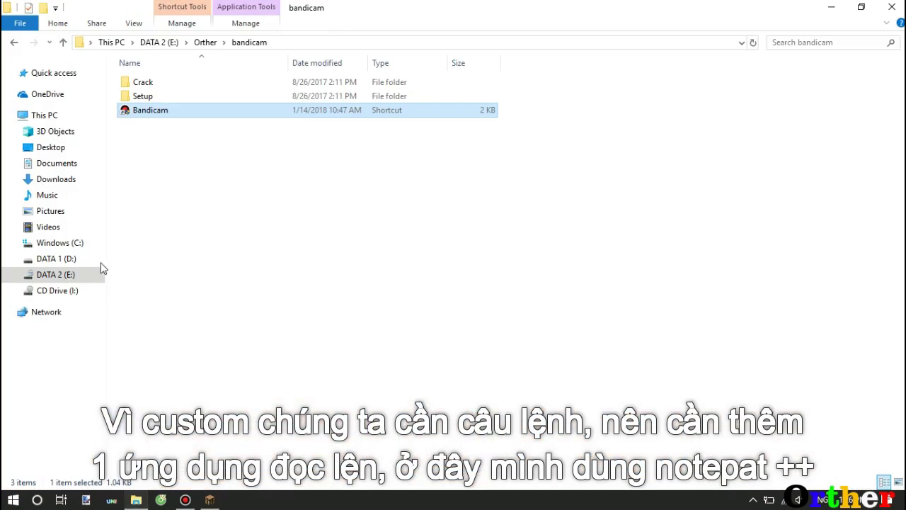
- Locate the notepad++ program in the npp.7.1.bin.minimalist folder under E:\Orther, with the file icons enlarged
click(55, 275)
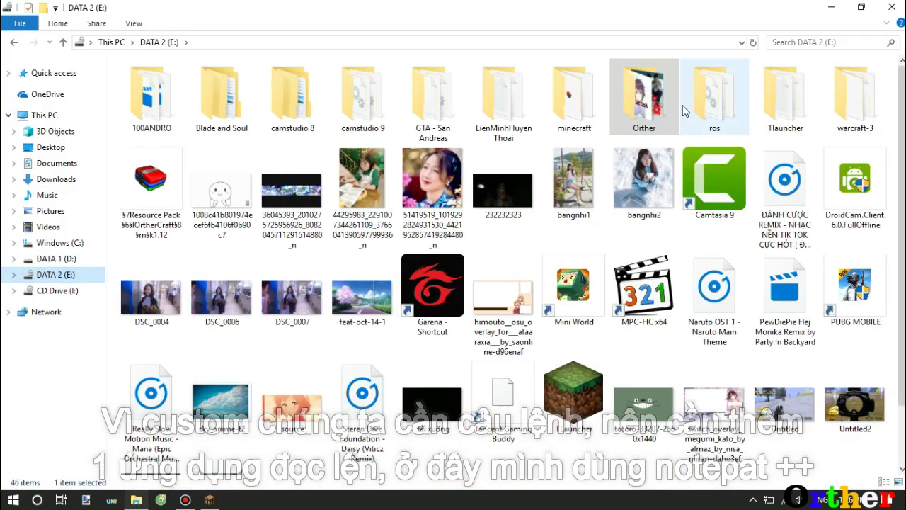
double_click(637, 99)
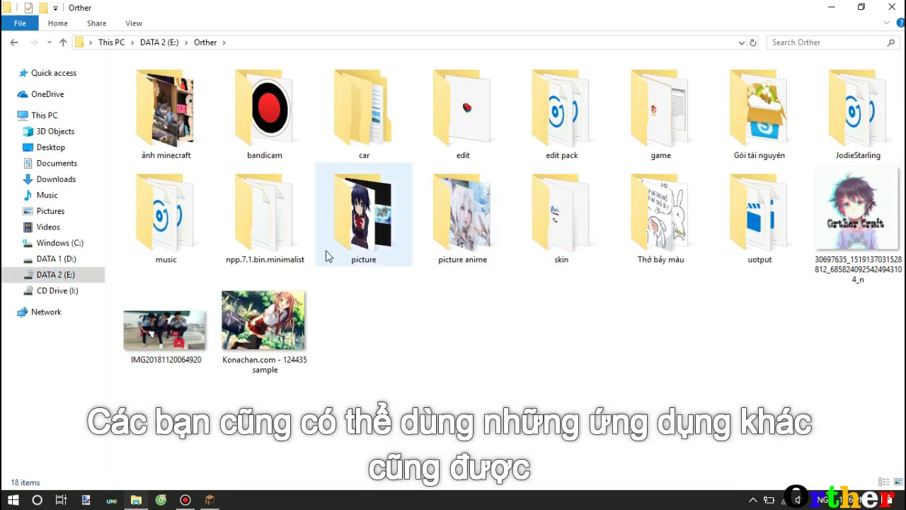
double_click(262, 226)
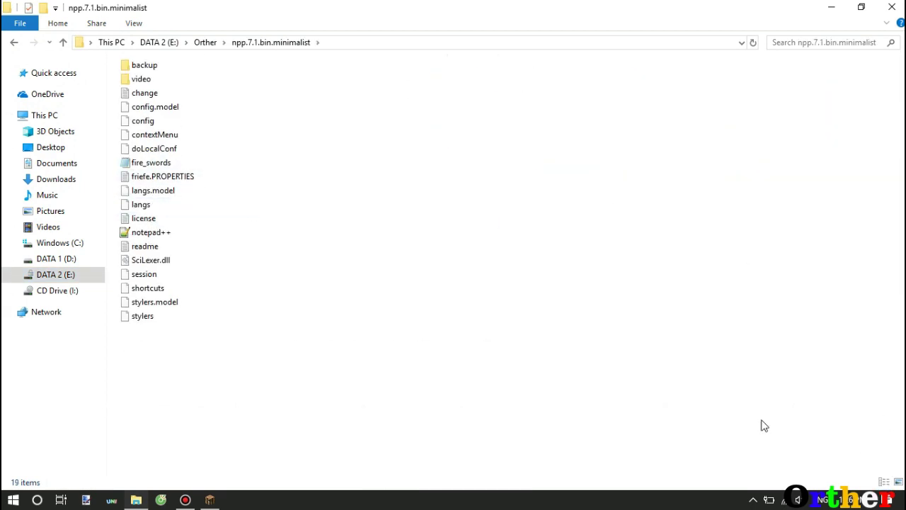
ctrl+scroll(407, 243, up, 3)
ctrl+scroll(523, 246, up, 3)
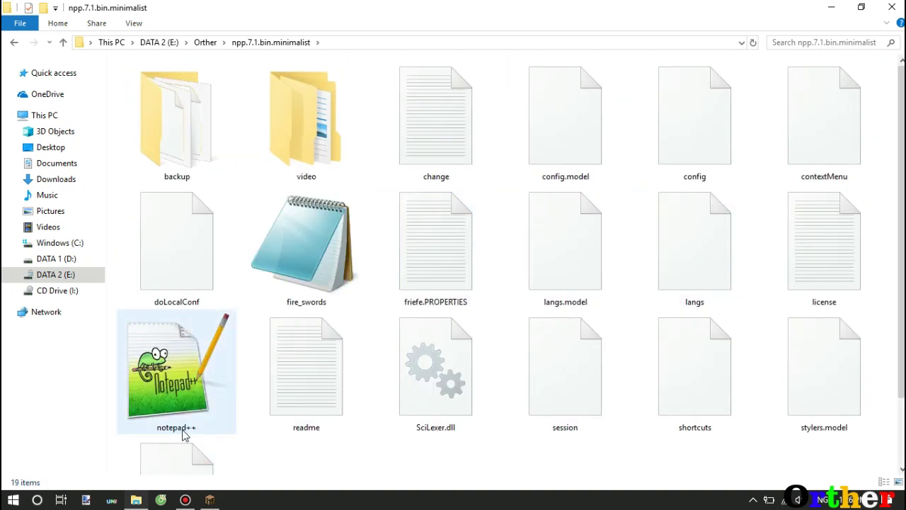
click(187, 398)
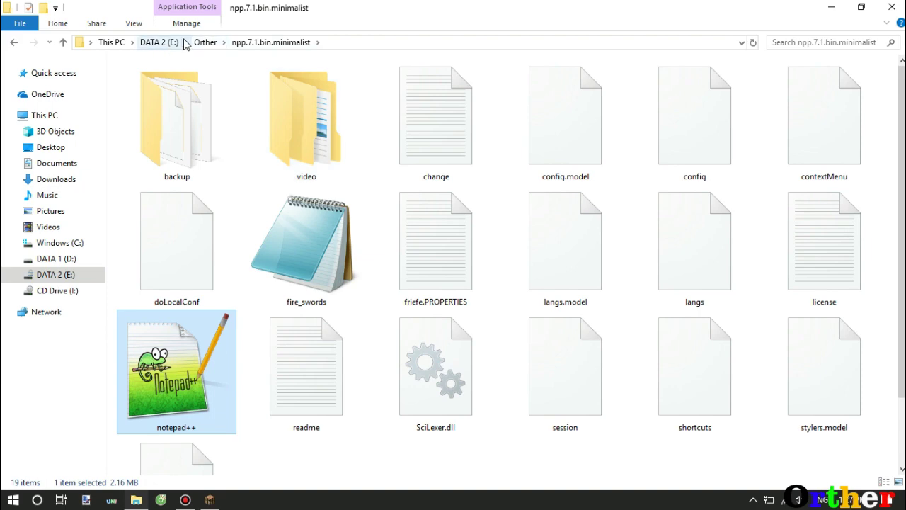
- Open the Block resource pack's assets\minecraft folder under E:\Tlauncher\resourcepacks
click(206, 43)
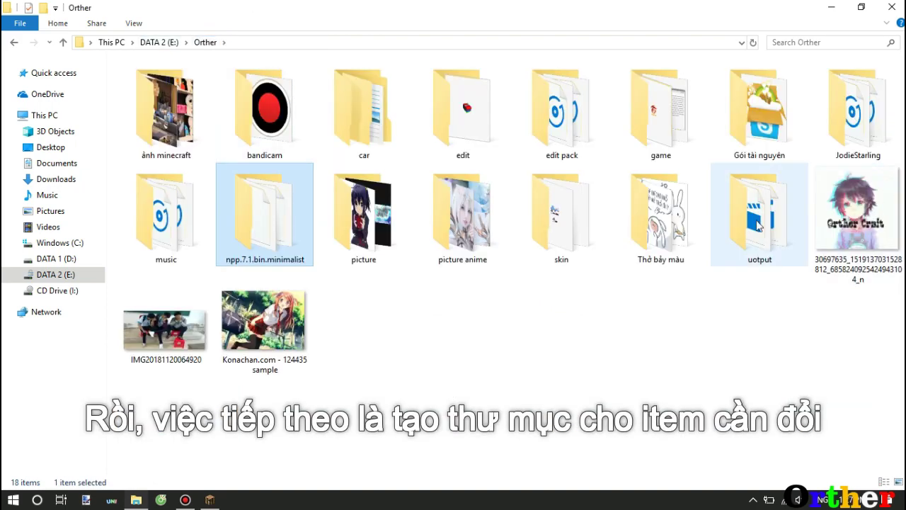
click(158, 43)
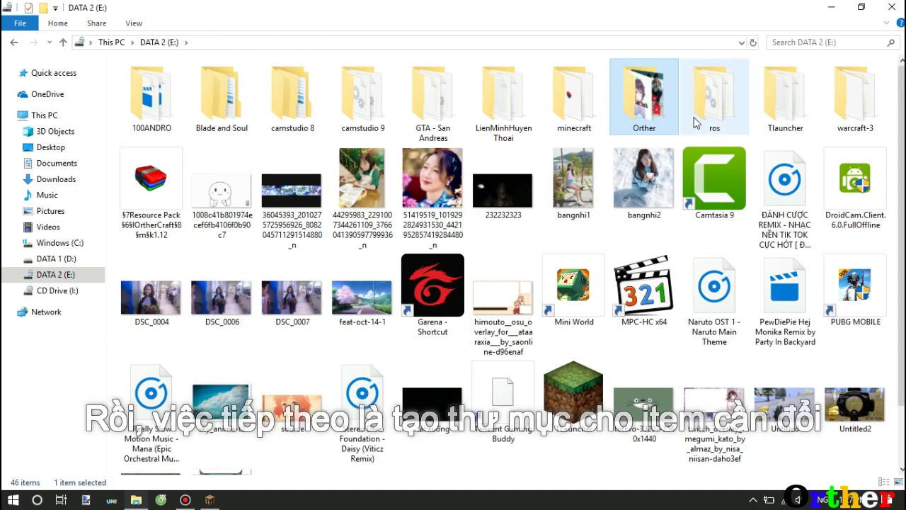
double_click(813, 110)
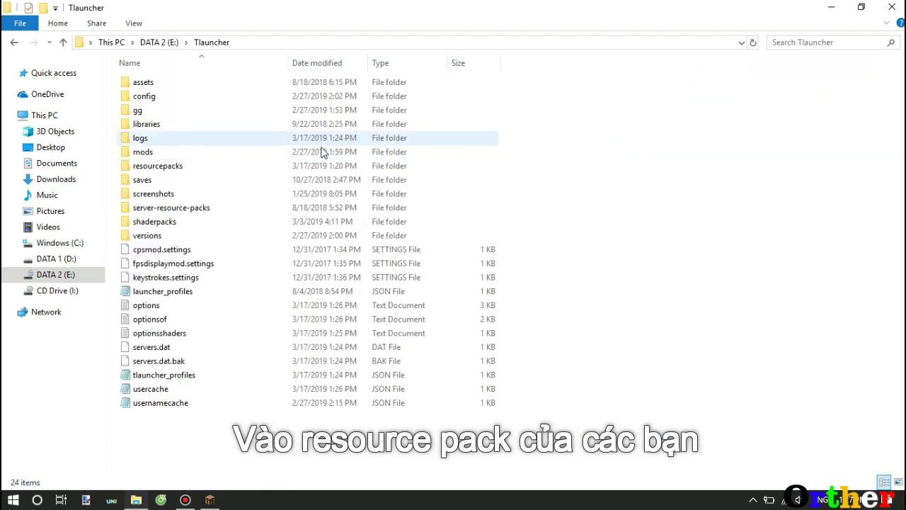
double_click(244, 166)
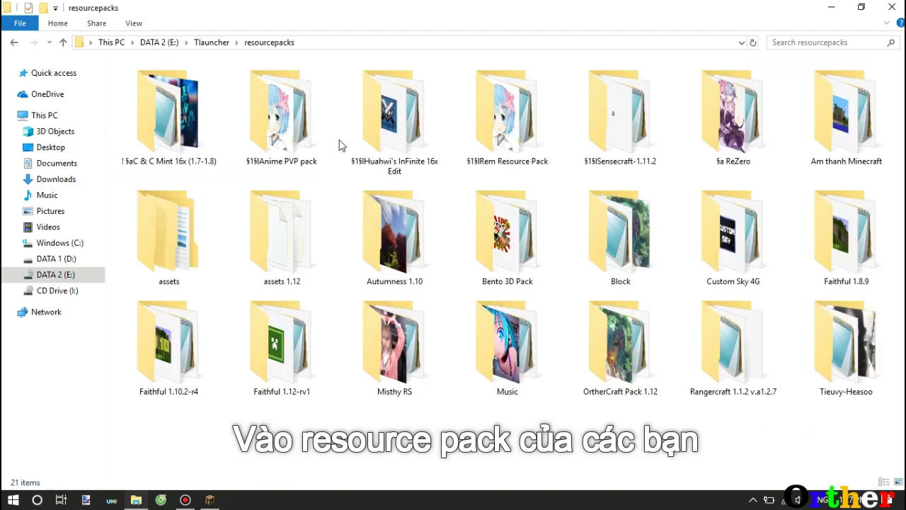
double_click(632, 267)
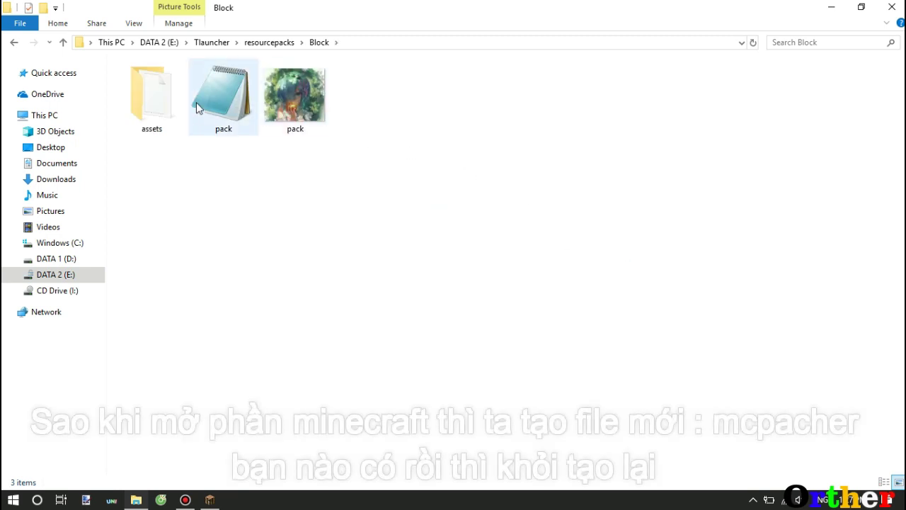
double_click(163, 106)
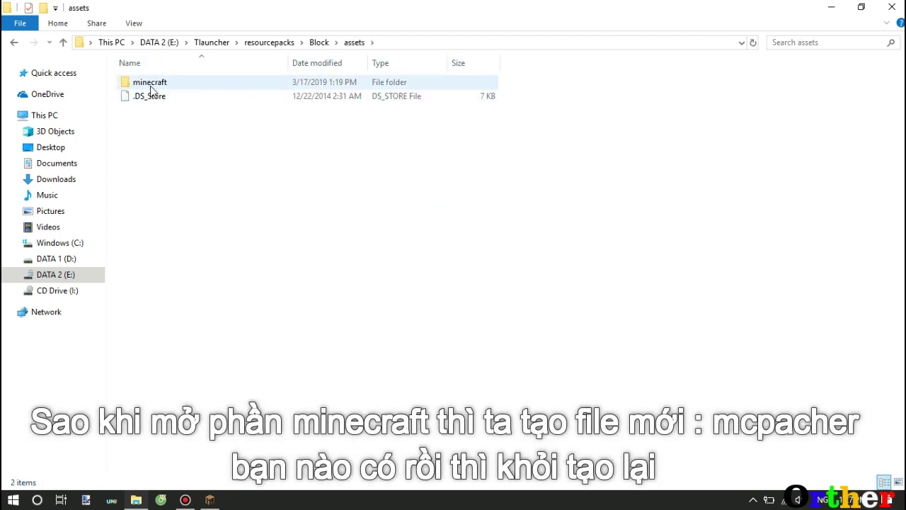
double_click(150, 88)
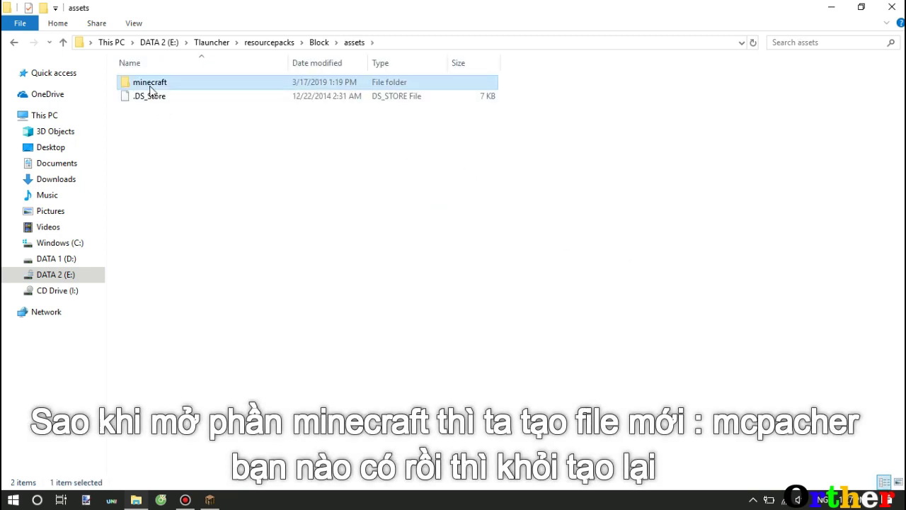
- Create a folder named mcpatcher in the Block pack's minecraft folder
right_click(280, 172)
mouse_move(351, 332)
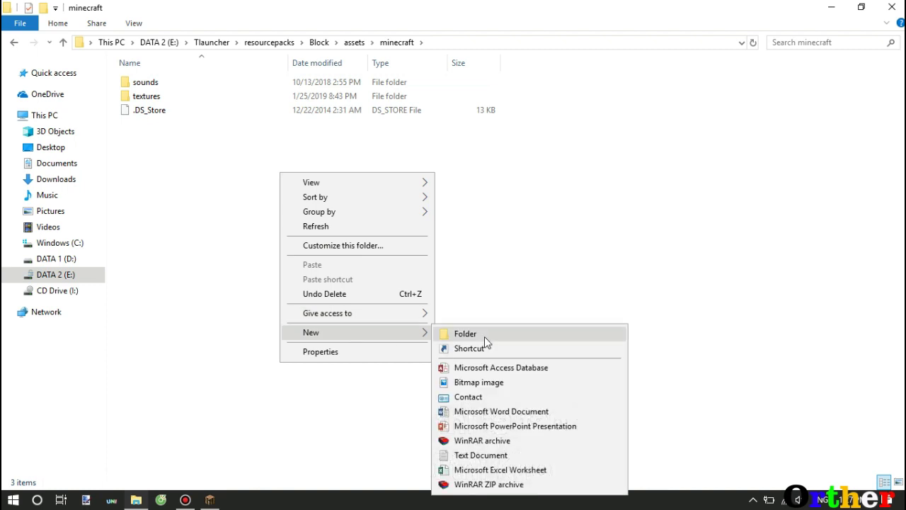
click(484, 336)
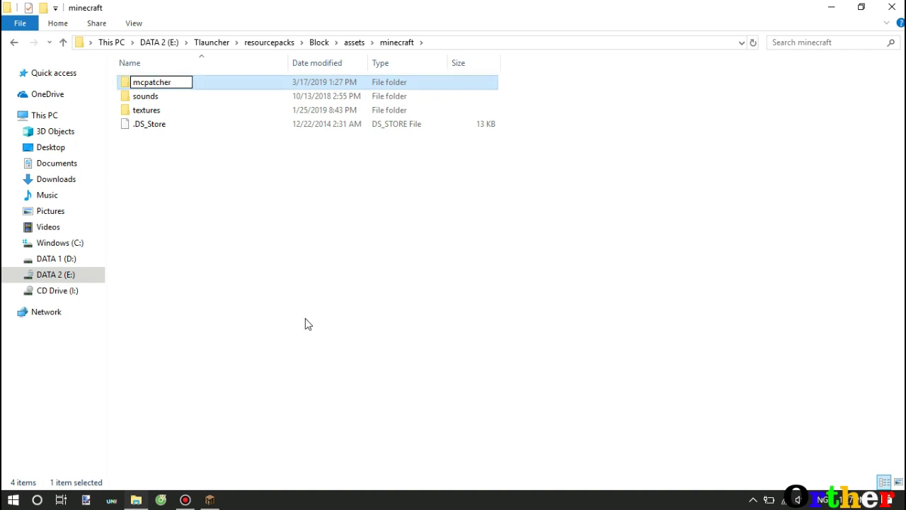
key(Return)
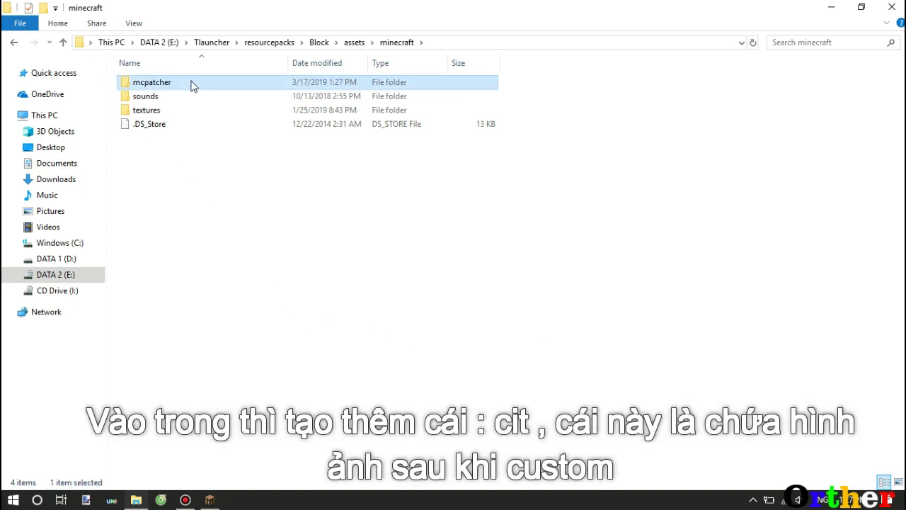
- Create a folder named cit inside the mcpatcher folder
double_click(193, 86)
right_click(296, 206)
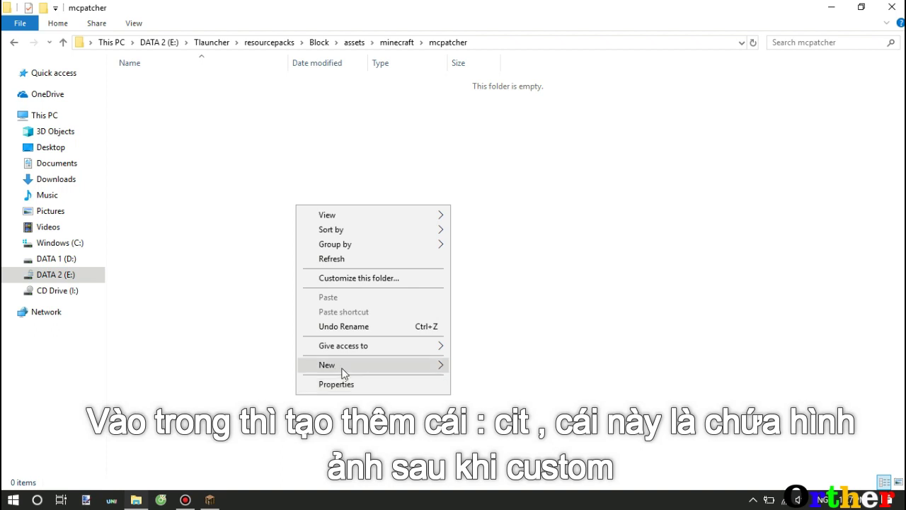
mouse_move(344, 367)
click(559, 209)
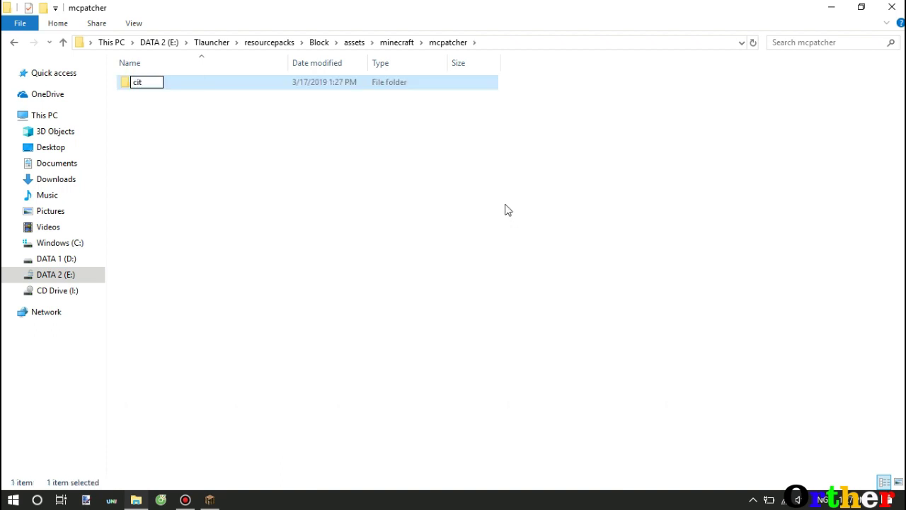
text(cit)
click(418, 185)
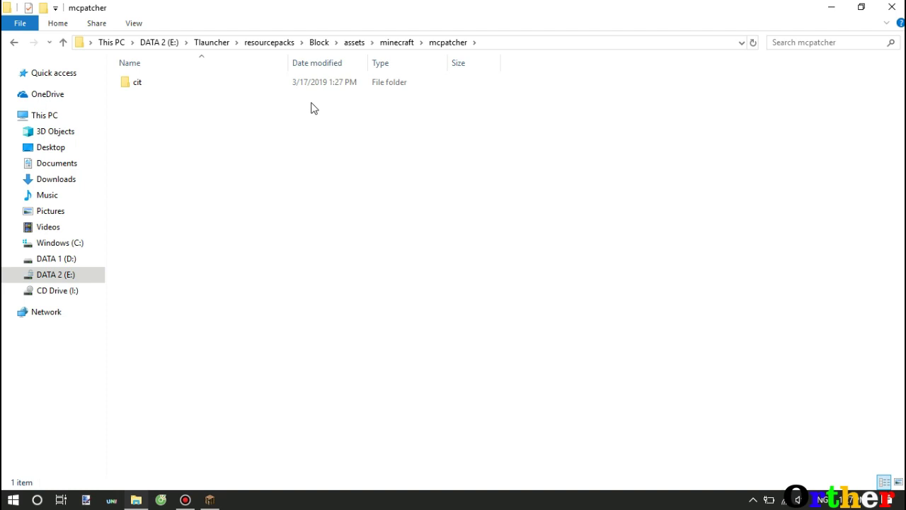
- Open the assets\minecraft\textures\items folder of the ReZero resource pack
click(269, 42)
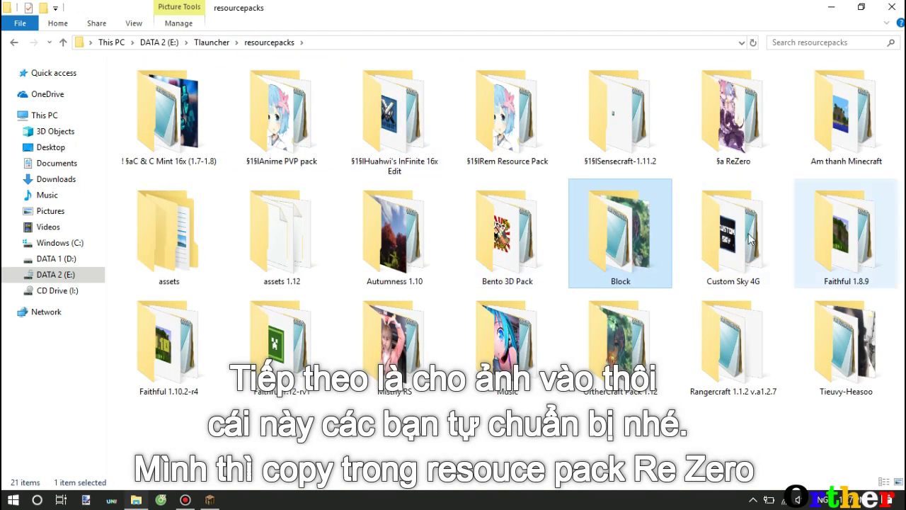
click(693, 133)
double_click(694, 133)
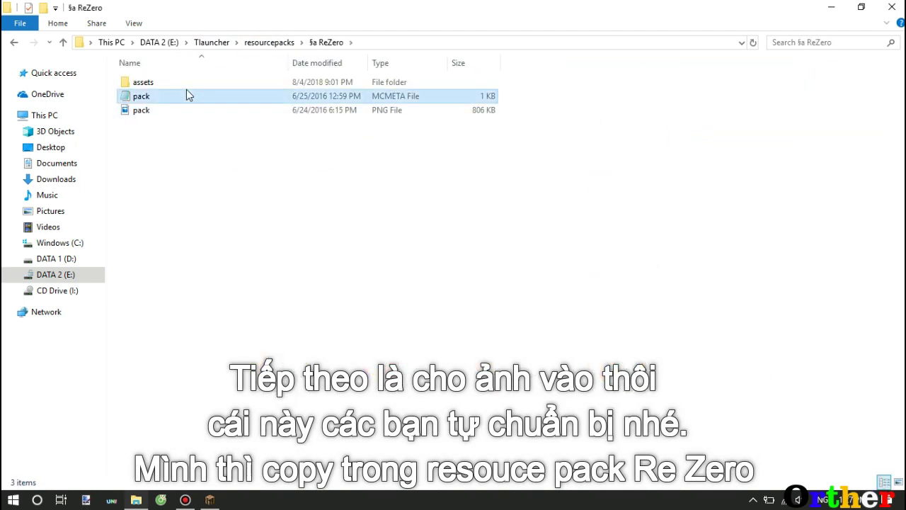
double_click(183, 83)
double_click(183, 91)
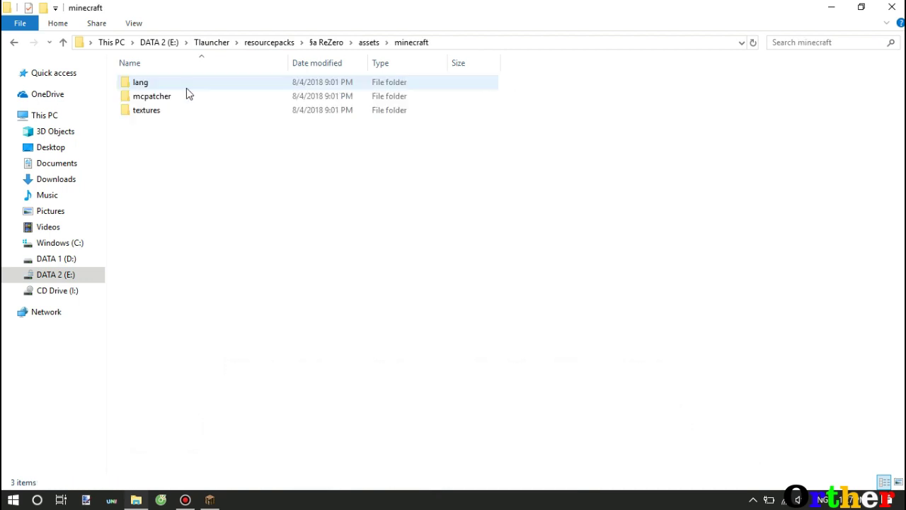
click(166, 111)
double_click(167, 112)
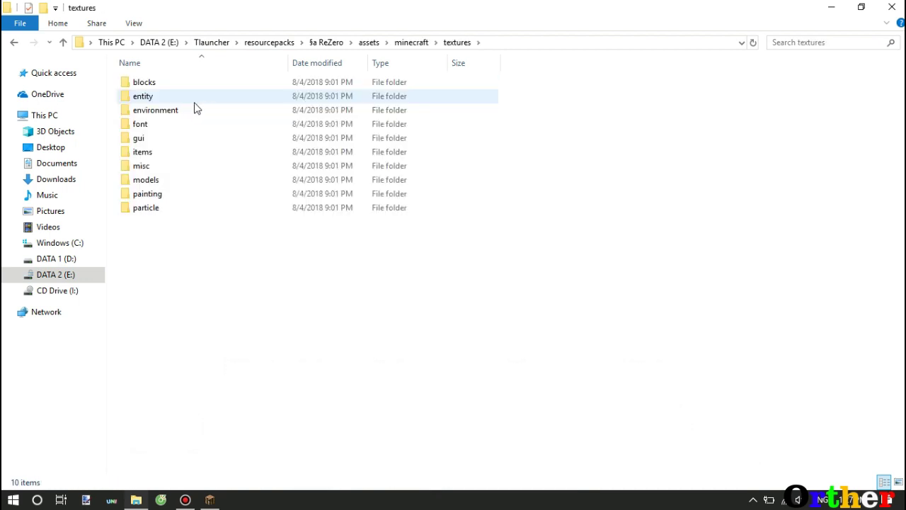
double_click(151, 151)
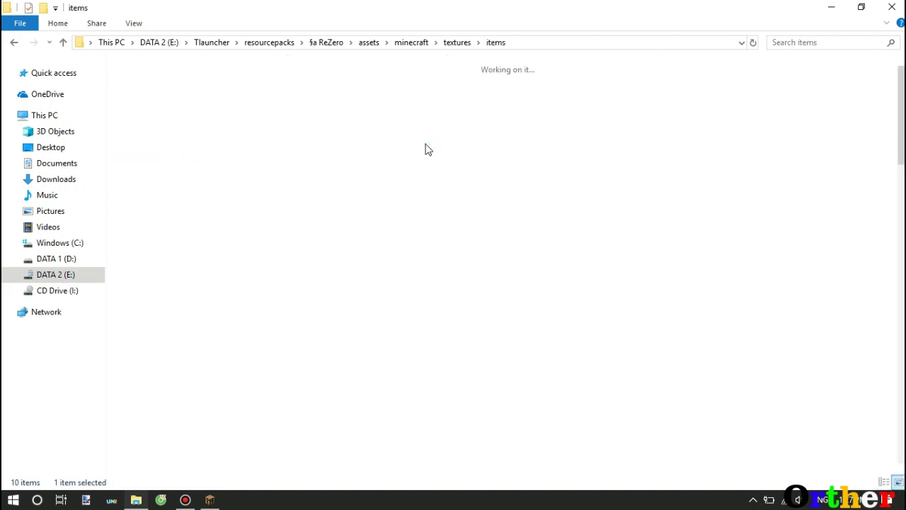
- Copy the five sword textures, including iron_sword, gold_sword and wood_sword, from the ReZero items folder
scroll(816, 309, down, 3)
ctrl+click(223, 329)
scroll(223, 329, down, 8)
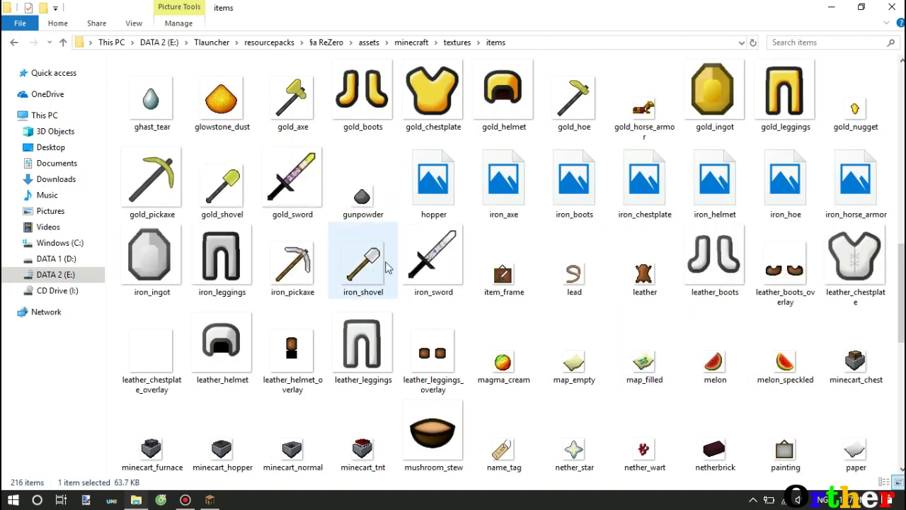
ctrl+click(433, 258)
ctrl+click(292, 180)
scroll(790, 175, down, 7)
ctrl+click(574, 435)
ctrl+click(785, 350)
right_click(785, 350)
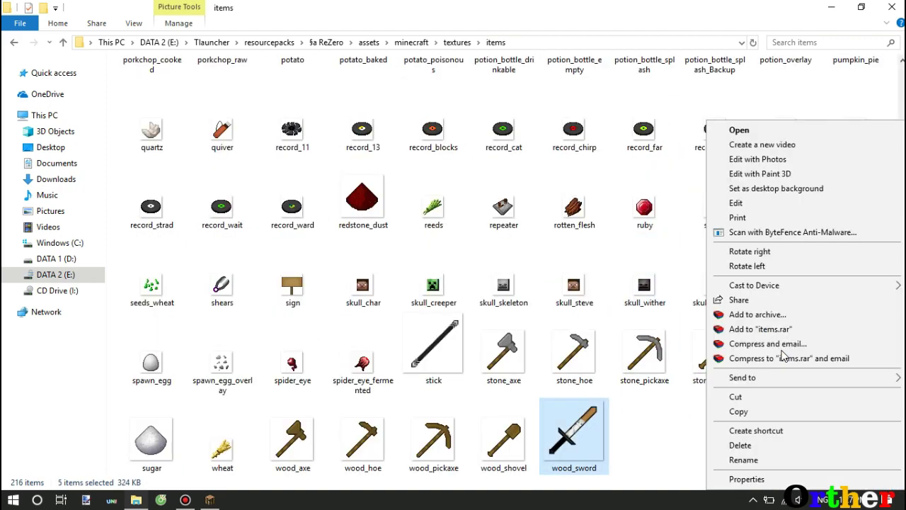
click(736, 413)
- Return to the resourcepacks folder and open the Block pack's assets\minecraft\mcpatcher\cit folder
click(269, 43)
key(alt+Up)
key(alt+Left)
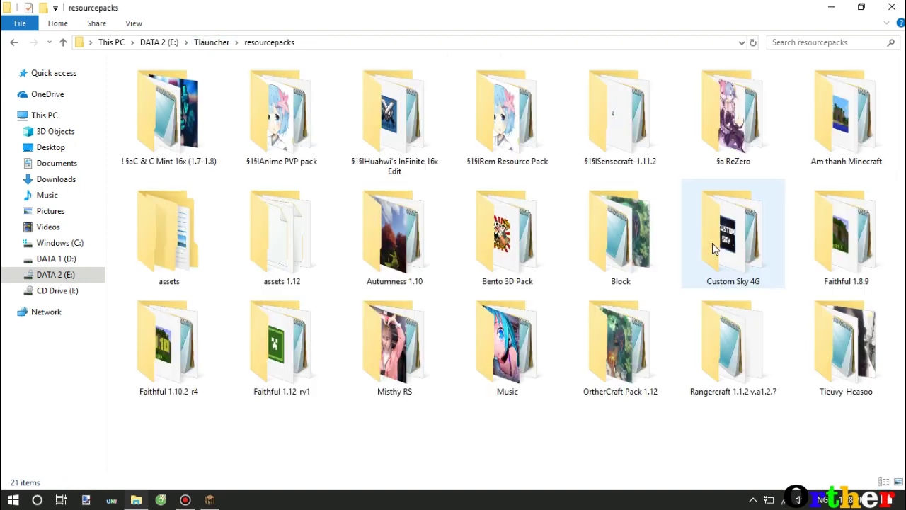
double_click(613, 304)
double_click(147, 89)
double_click(152, 92)
double_click(174, 85)
double_click(174, 85)
- Paste the five copied sword textures into the cit folder and display them as large thumbnails
right_click(266, 144)
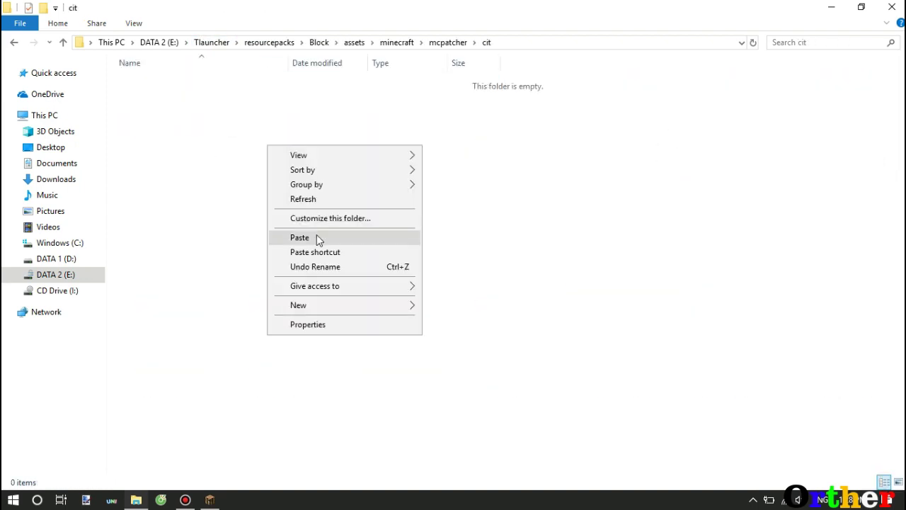
click(316, 235)
click(368, 228)
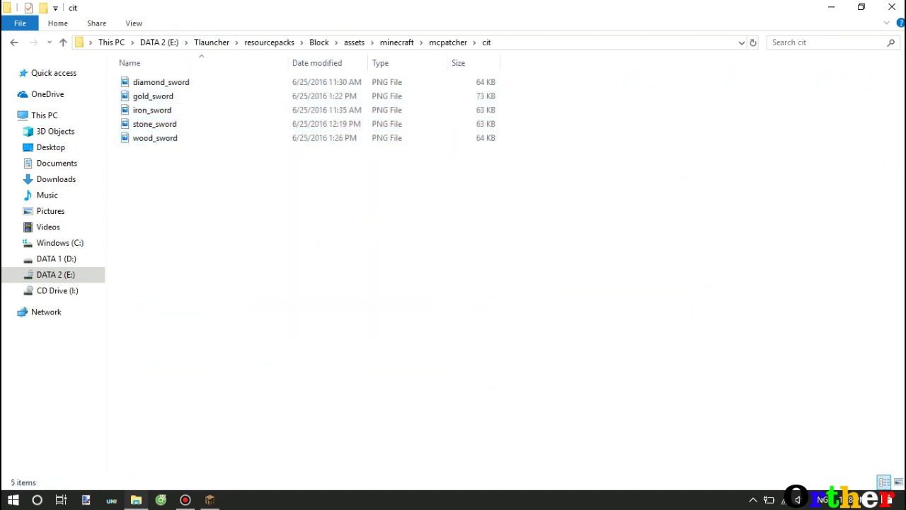
click(898, 483)
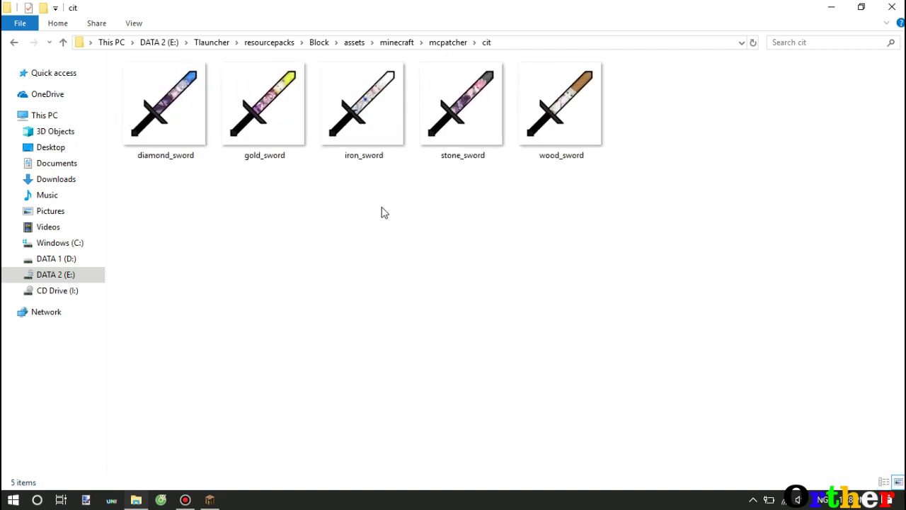
- Rename the gold_sword image in the cit folder to Loli Sword
click(257, 147)
right_click(264, 149)
click(310, 459)
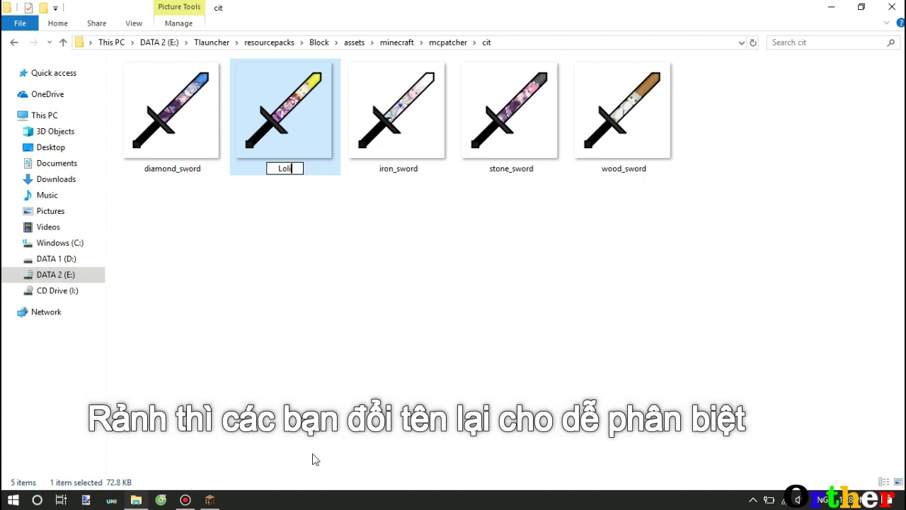
text(Loli Sword)
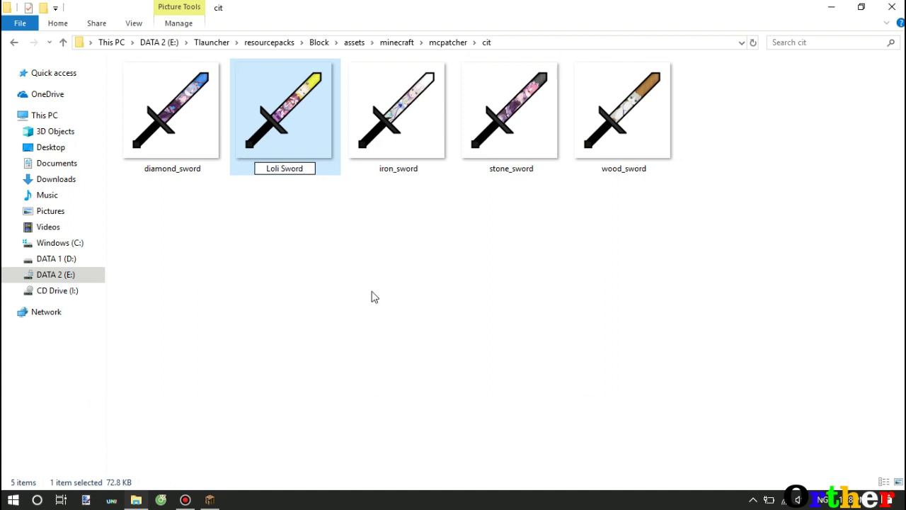
key(Return)
- Rename iron_sword to Emilia Sword and diamond_sword to Rem Sword
right_click(306, 120)
click(342, 459)
text(Emiliaword)
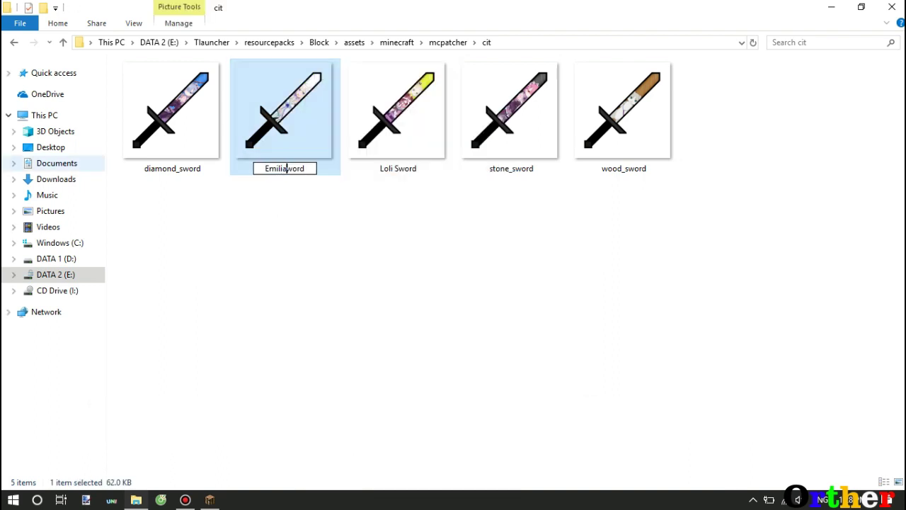
text( S)
click(202, 132)
right_click(202, 132)
click(241, 458)
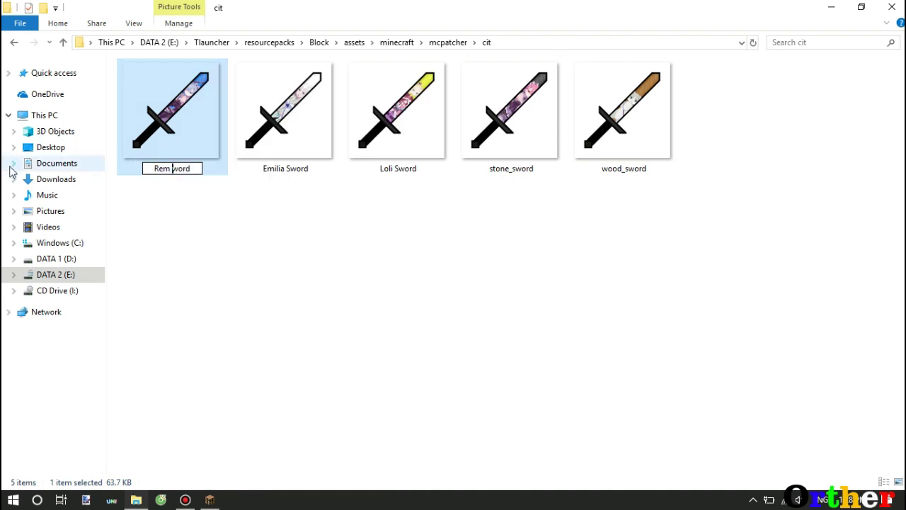
text(Rem S)
- Rename stone_sword to Ram Sword and wood_sword to Pook Sword
click(501, 121)
right_click(502, 121)
click(501, 383)
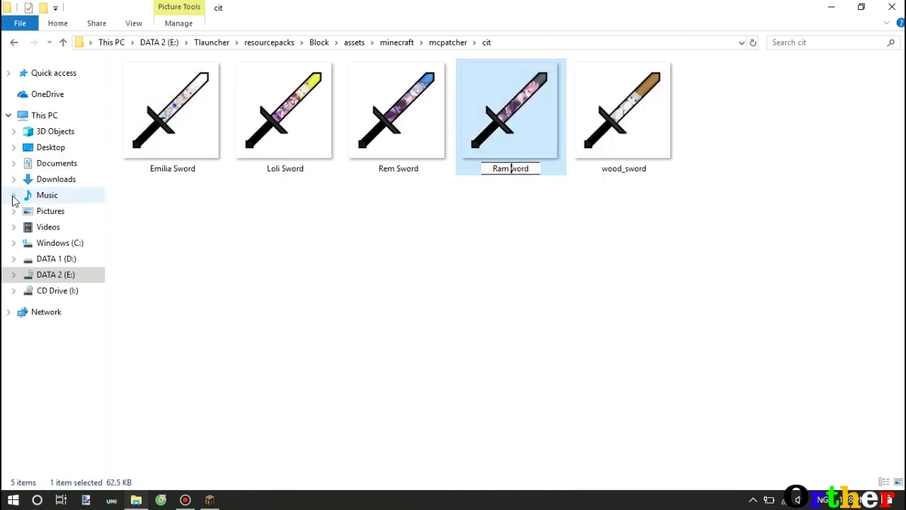
click(639, 117)
right_click(639, 118)
click(648, 458)
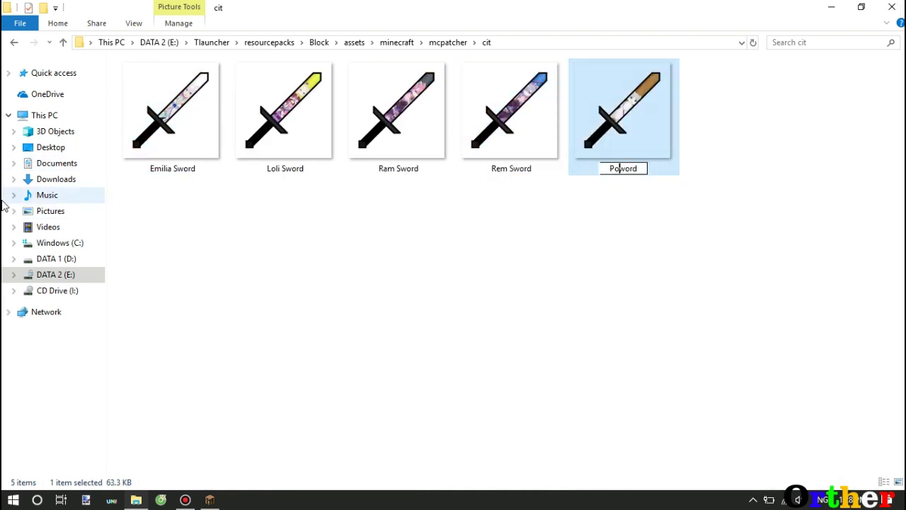
text(Pook S)
click(742, 229)
drag(754, 288, 257, 180)
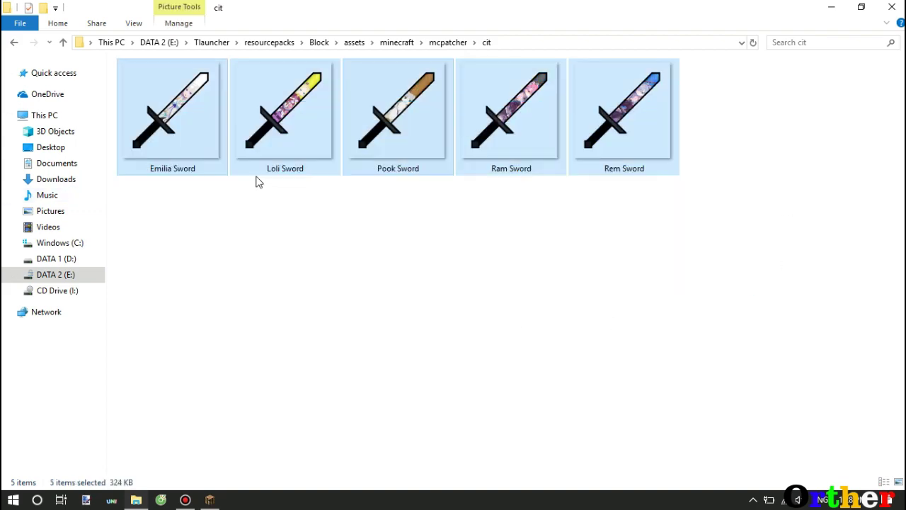
click(257, 180)
- Launch Notepad++ from the Orther\npp.7.1.bin.minimalist folder on the DATA 2 (E:) drive
click(64, 276)
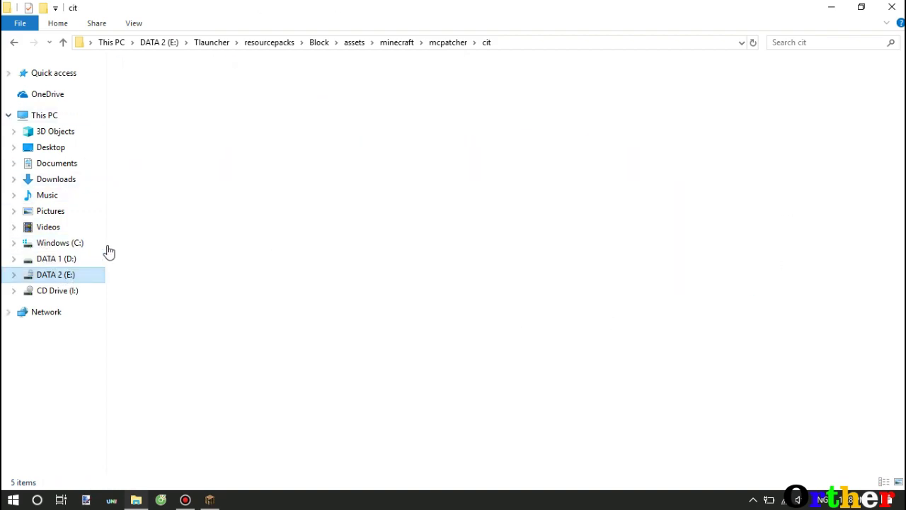
double_click(639, 99)
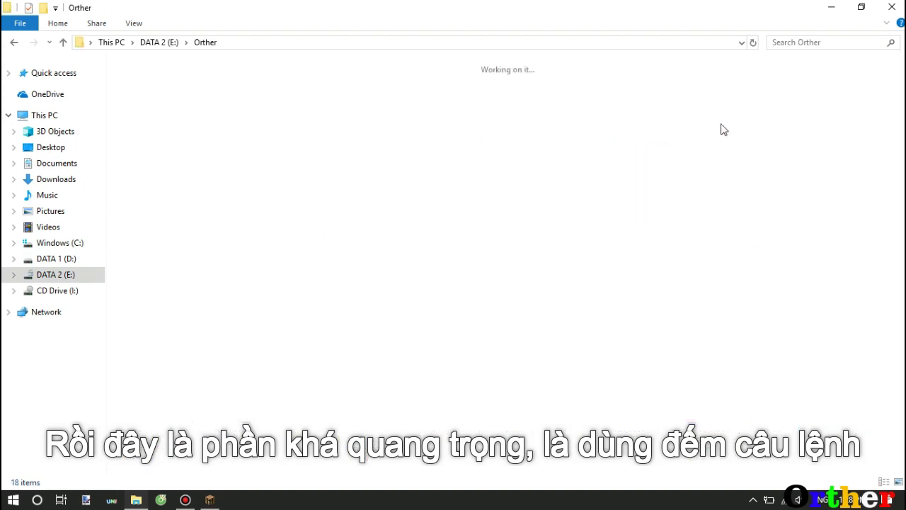
double_click(240, 249)
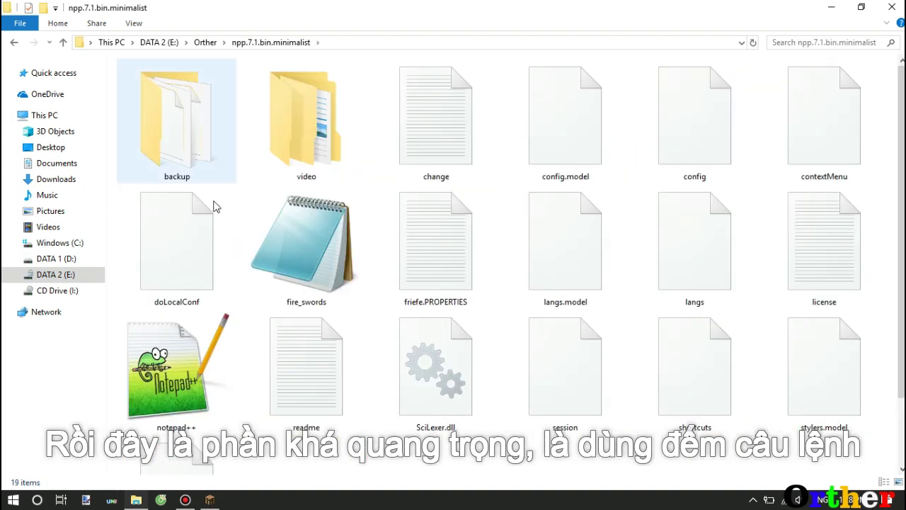
double_click(170, 399)
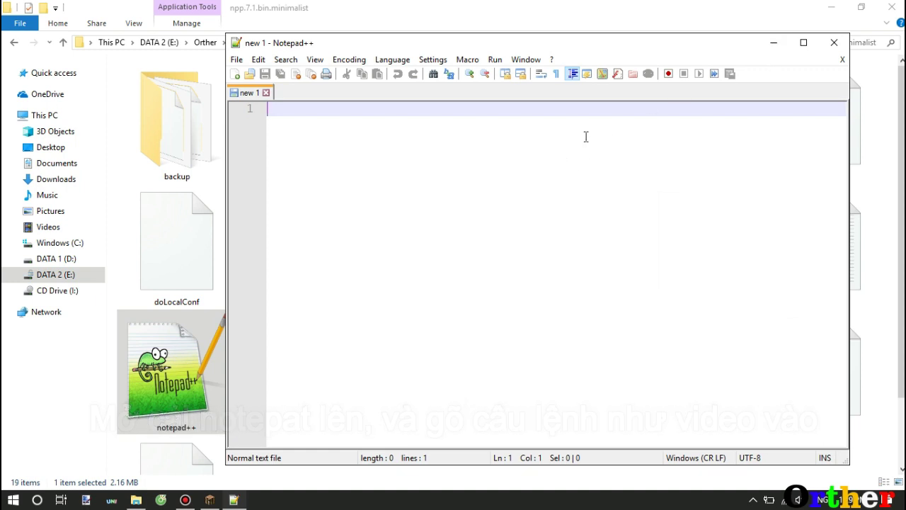
- Write the lines type=item and items=0276 in the new Notepad++ document
text(type=i)
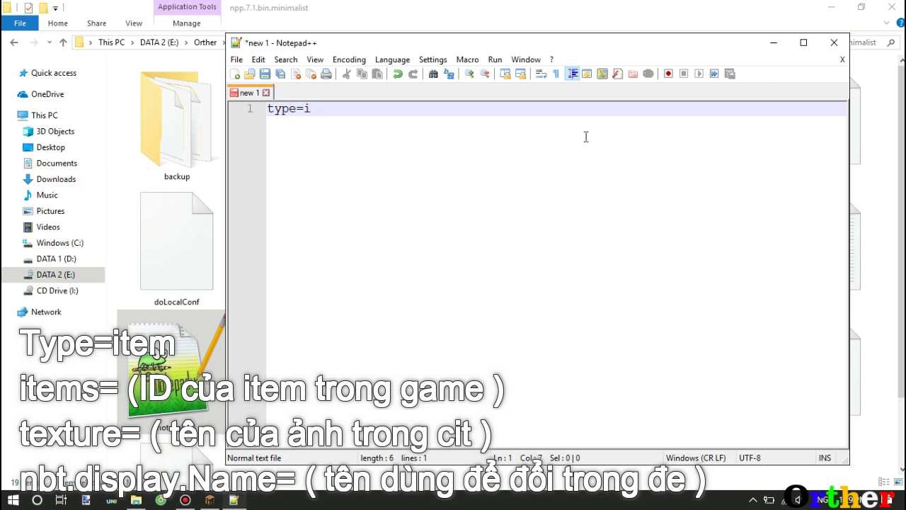
text(tem)
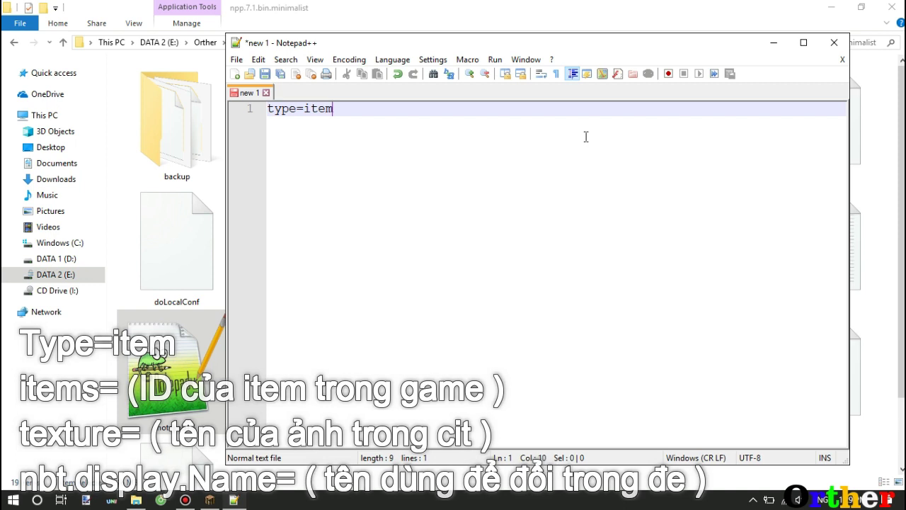
key(Return)
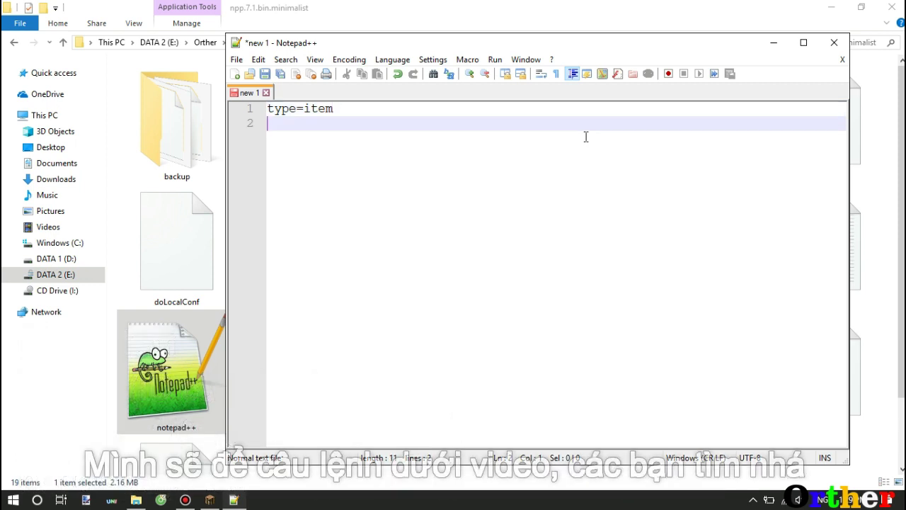
text(items)
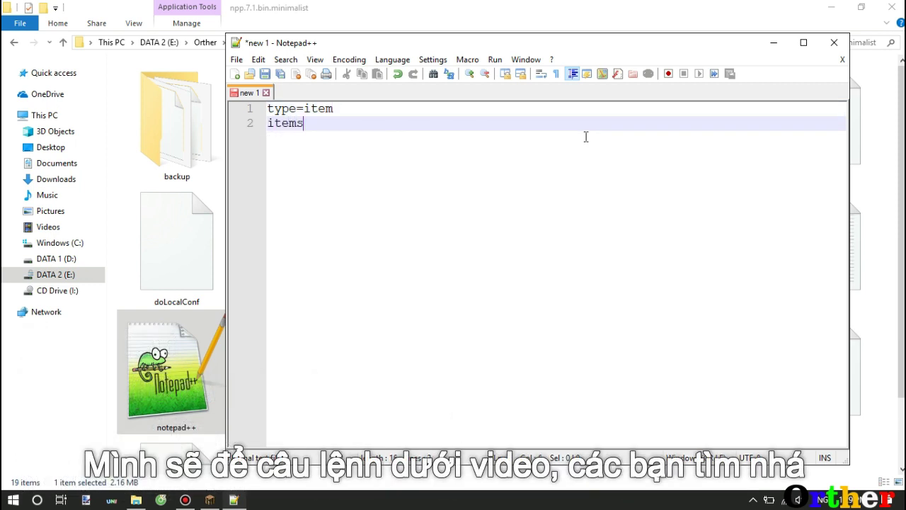
text(=)
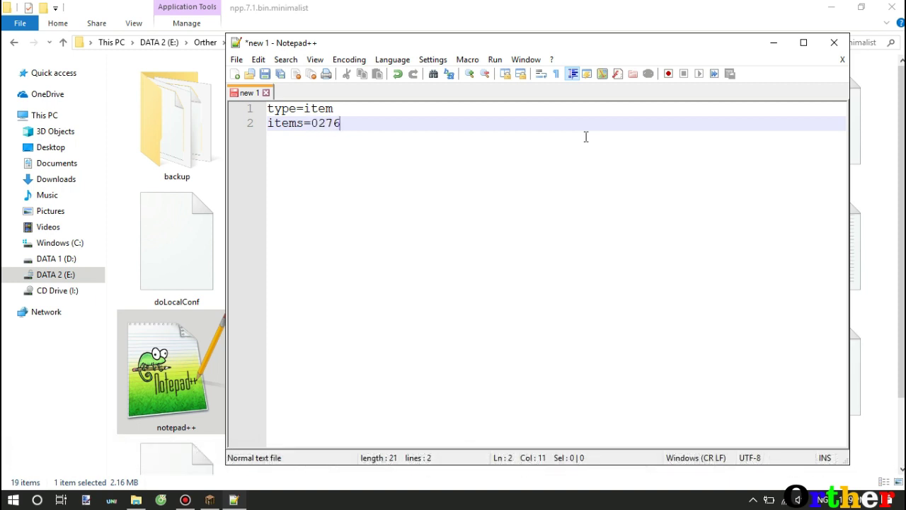
text(0276)
key(Return)
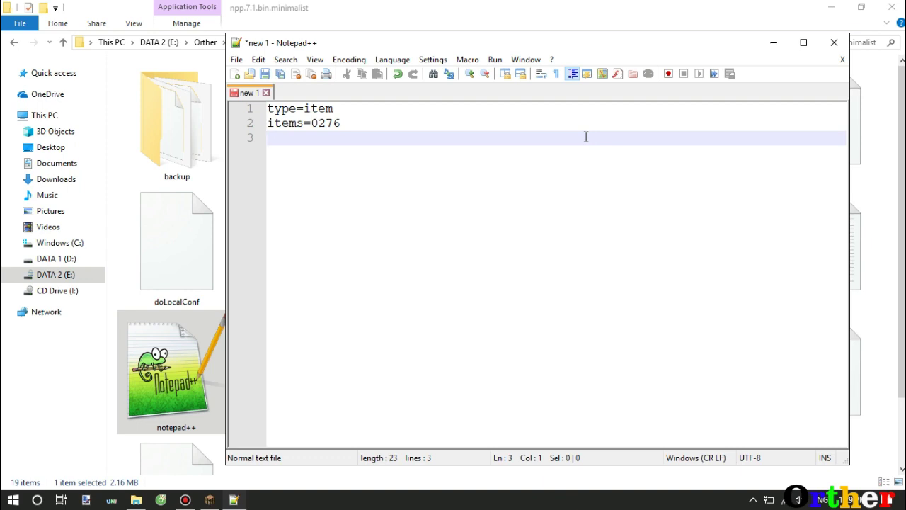
- Check the sword in Minecraft's inventory, then correct the document's item ID to items=0267 and add a texture= line below it
click(221, 498)
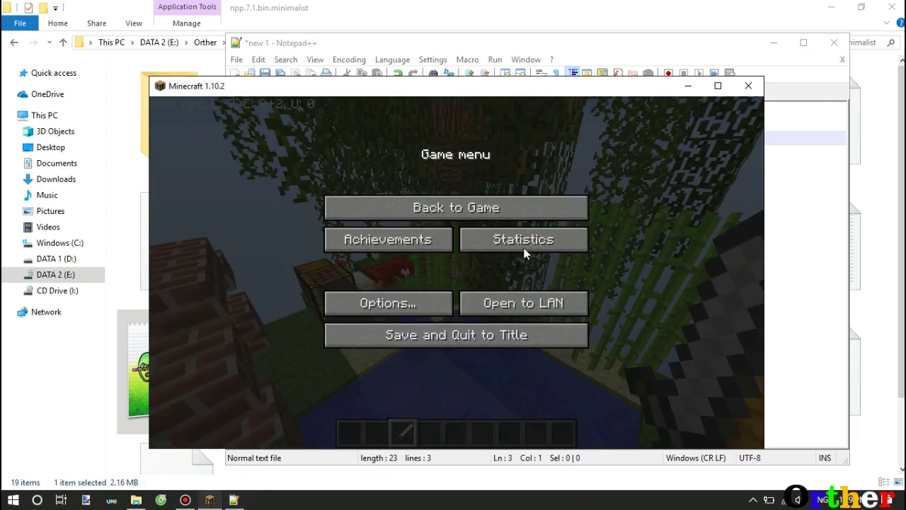
key(Escape)
key(e)
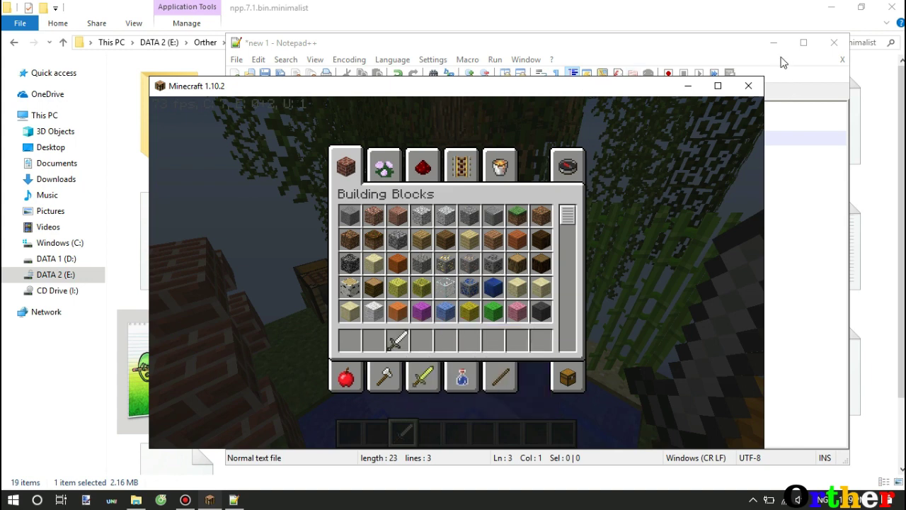
click(727, 56)
click(339, 125)
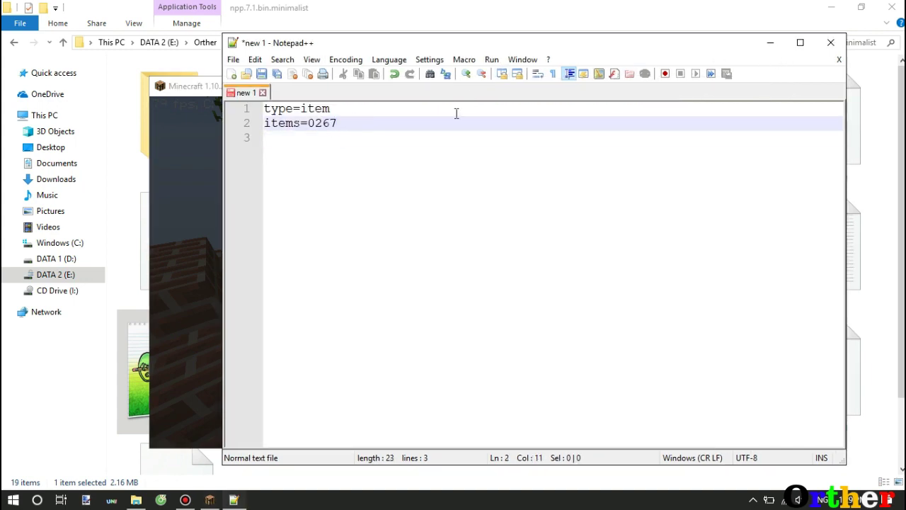
key(Return)
text(texture=)
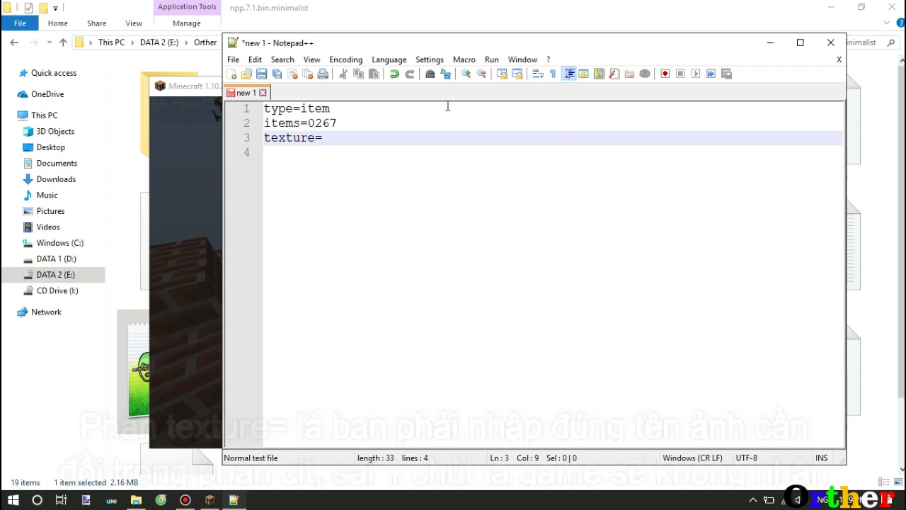
- Minimize the Minecraft and Notepad++ windows and go back to the cit folder in File Explorer
key(alt+Tab)
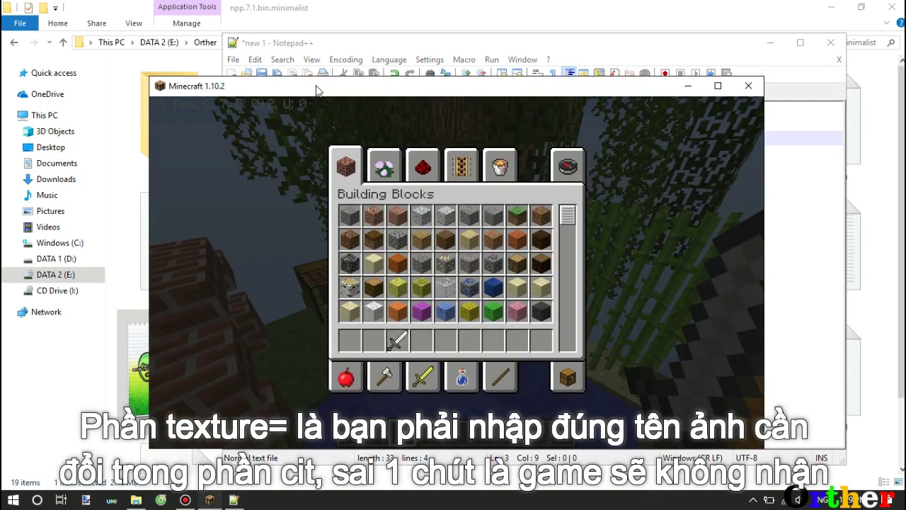
click(687, 88)
click(612, 5)
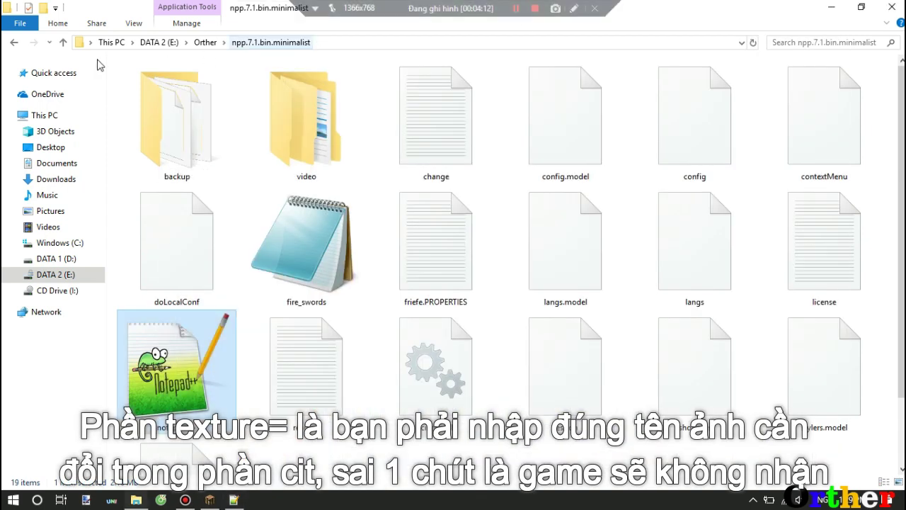
click(13, 43)
click(13, 43)
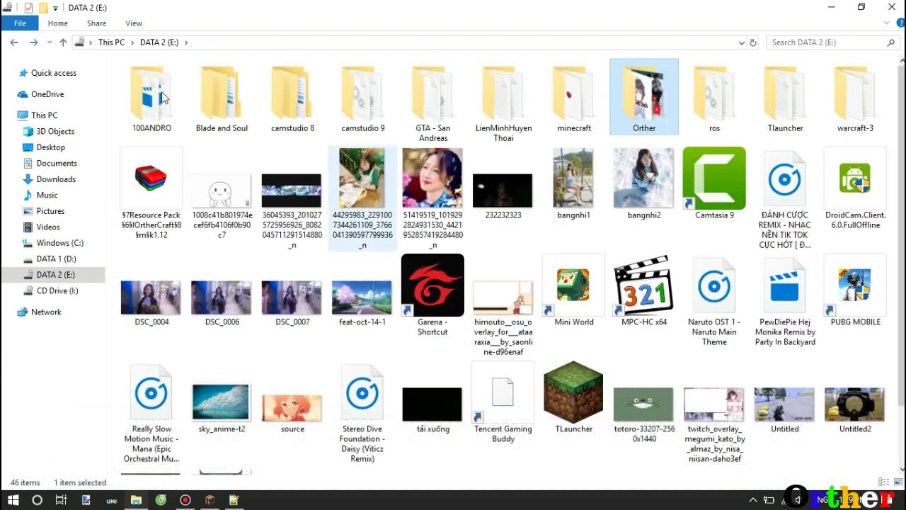
click(14, 42)
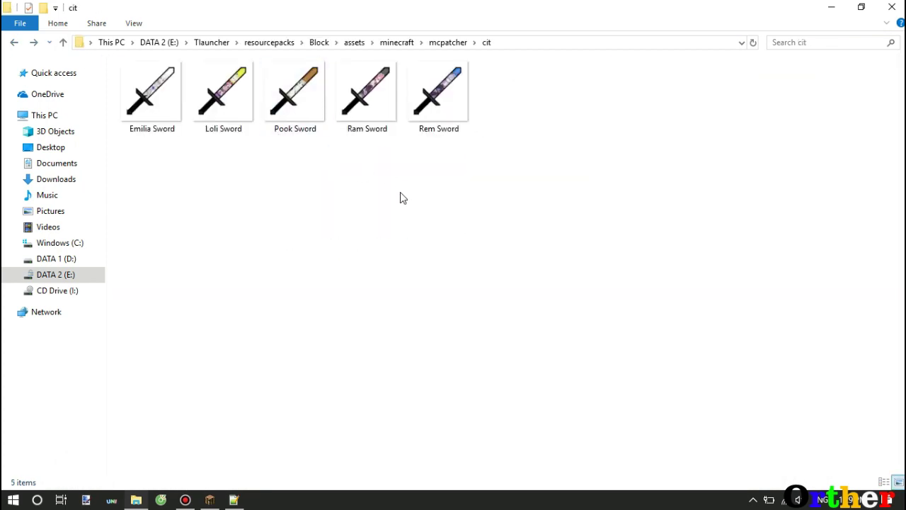
- Copy the Emilia Sword image's file name and paste it as the texture value in the Notepad++ document, followed by a new line
right_click(148, 107)
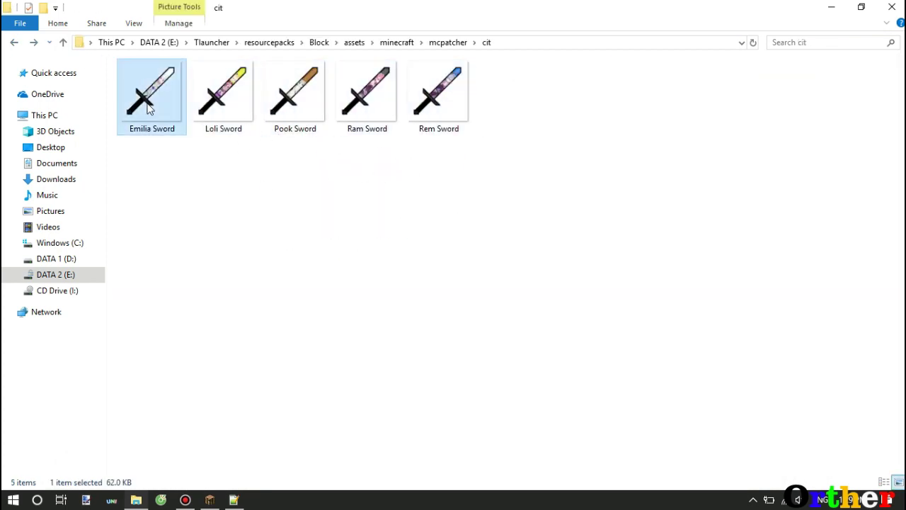
click(189, 443)
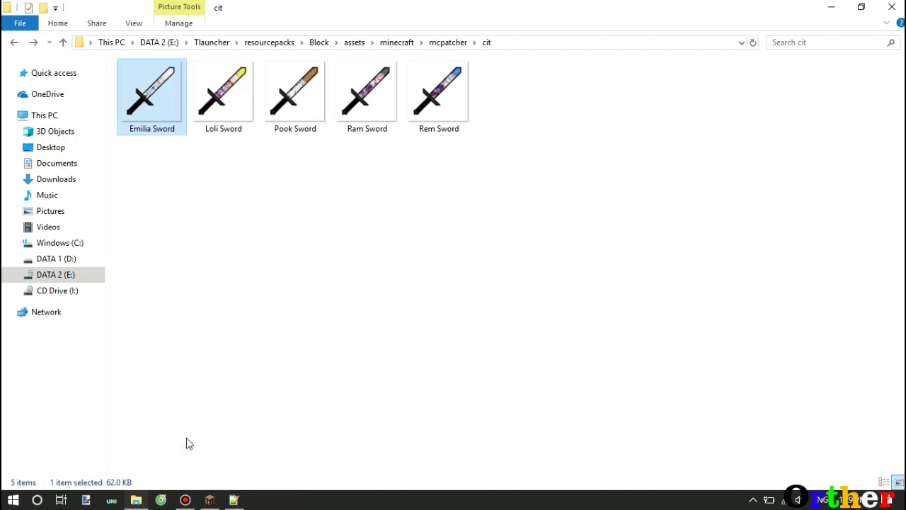
right_click(154, 142)
click(183, 174)
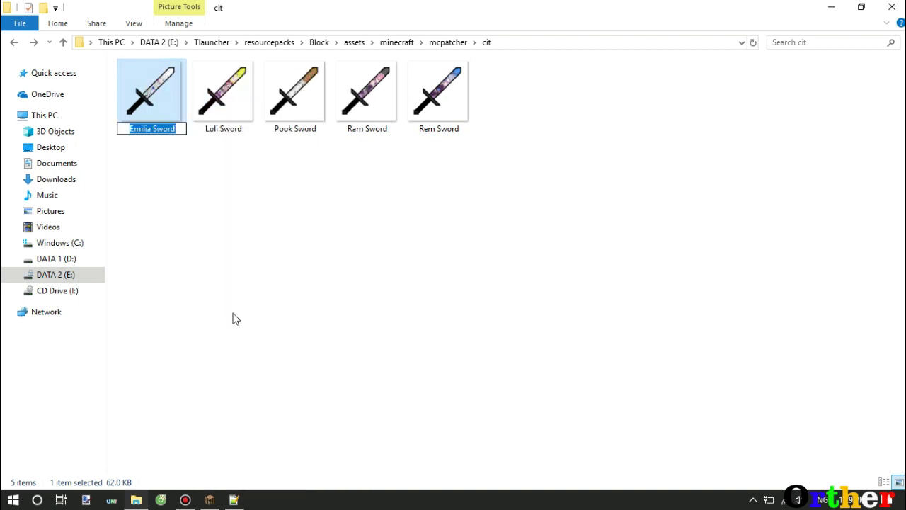
click(235, 500)
right_click(338, 137)
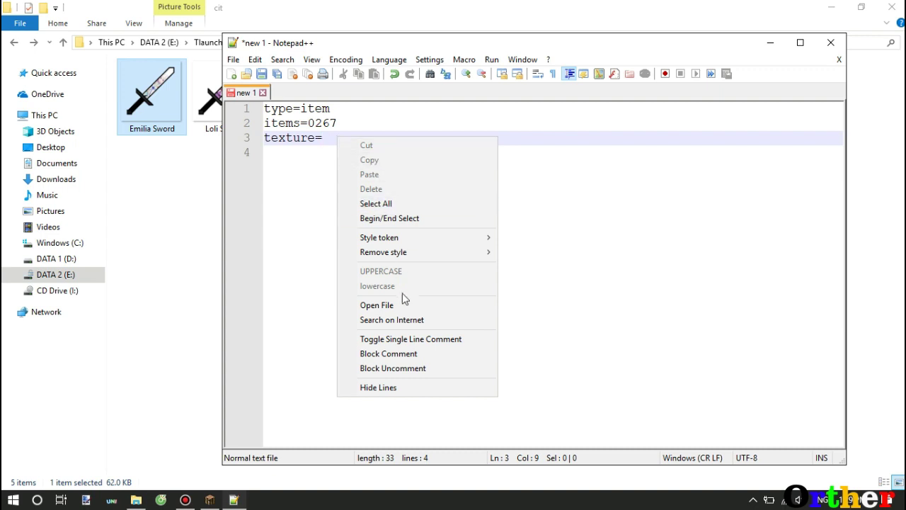
click(299, 189)
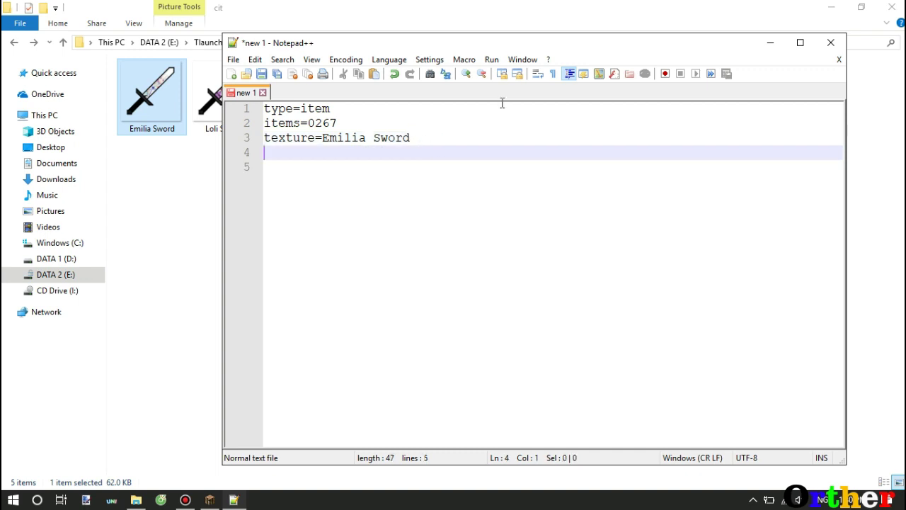
click(771, 42)
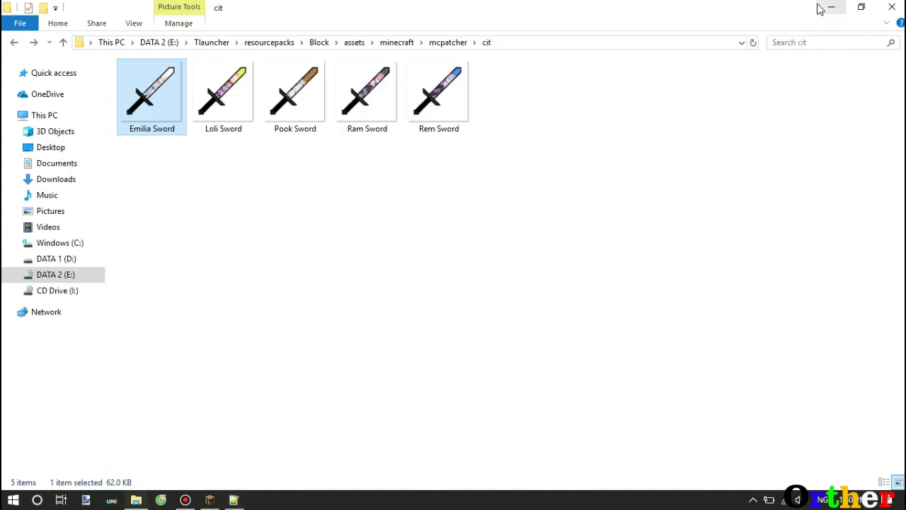
- Minimize the cit folder window and restore the fire_swords file from the Recycle Bin
click(819, 7)
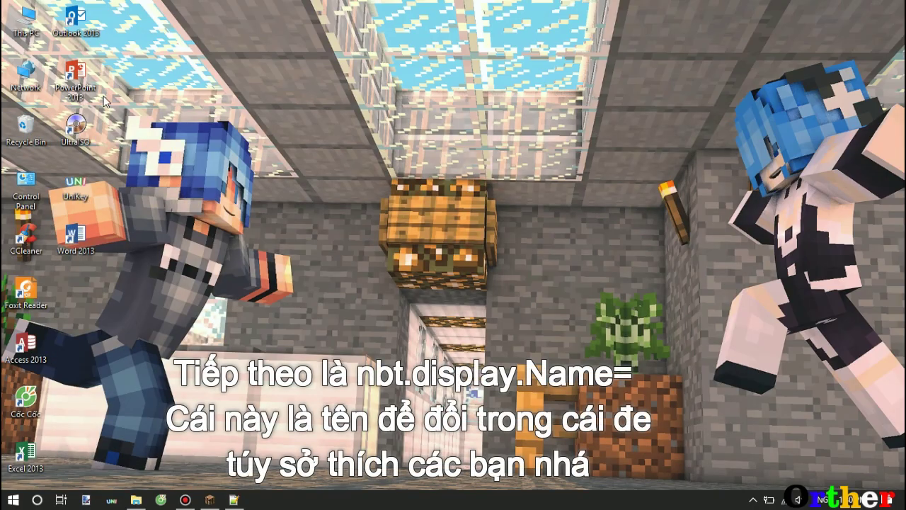
click(136, 500)
right_click(451, 116)
click(403, 161)
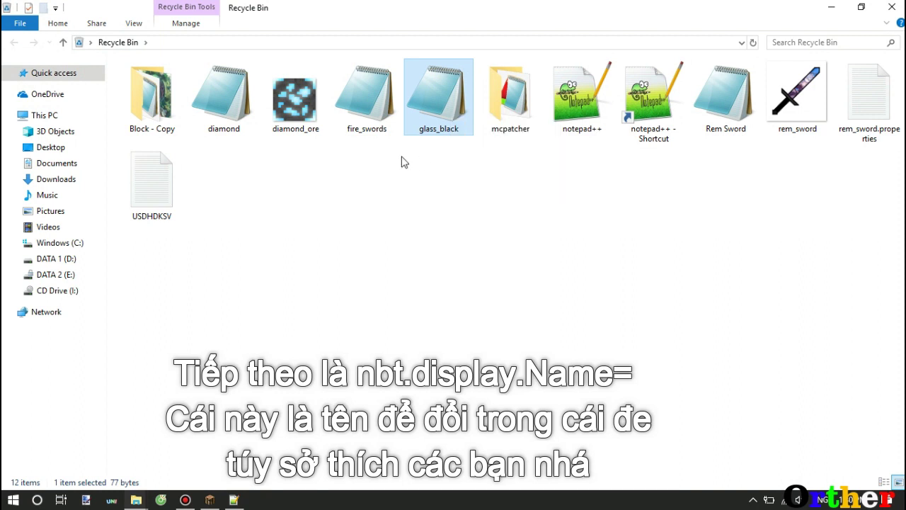
click(386, 117)
right_click(385, 117)
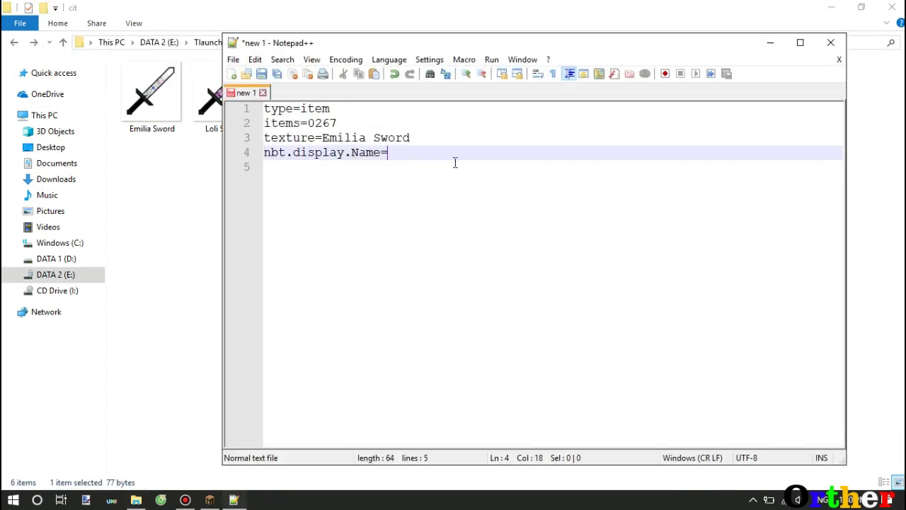
- Add the line nbt.display.Name=Orther Craft X Emilia below the texture line in the Notepad++ document
drag(422, 137, 346, 138)
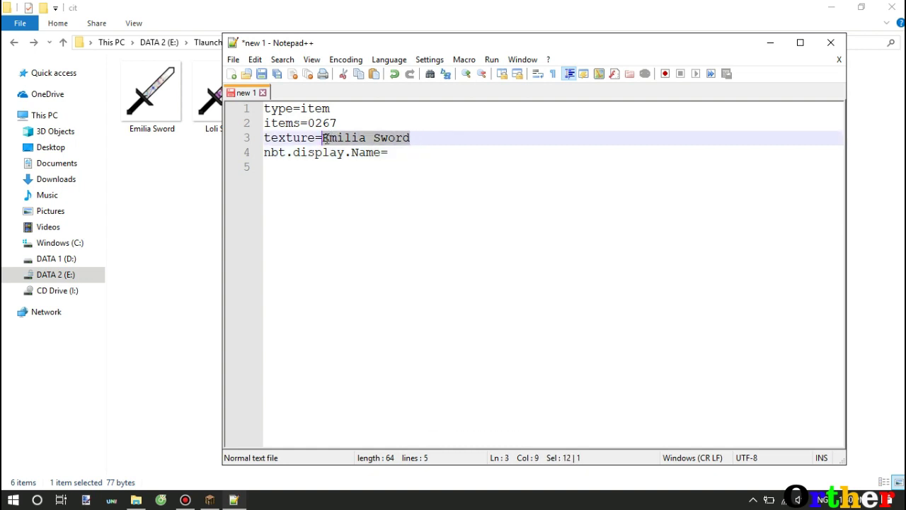
click(422, 157)
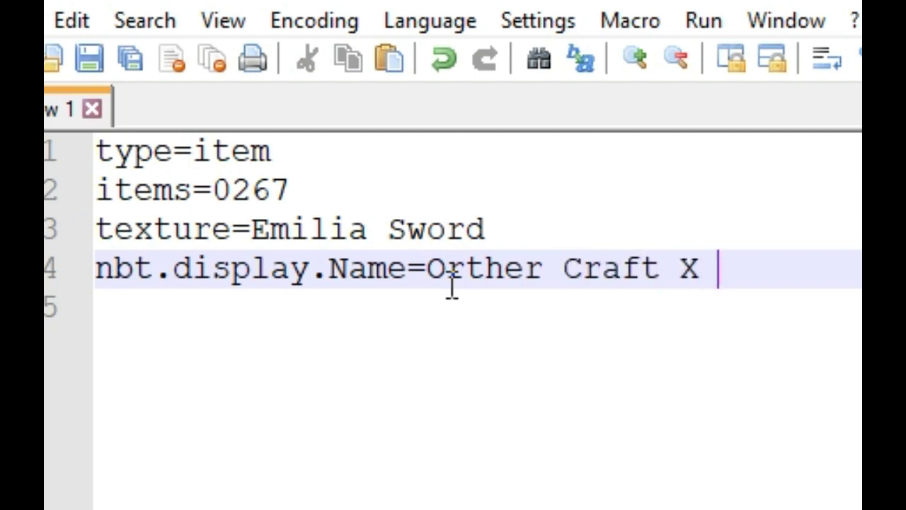
text(Emil)
key(Return)
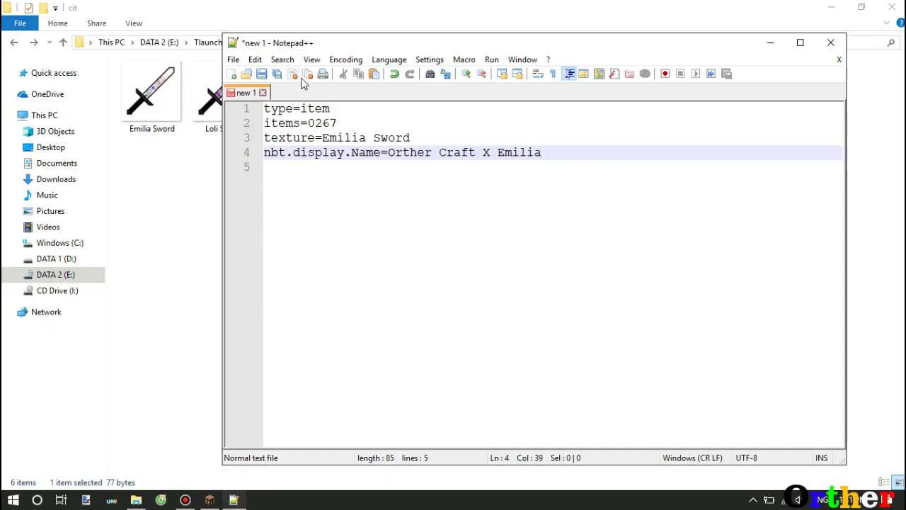
- Save the document as Emilia with the file type Properties file (*.properties) and close Notepad++
click(234, 61)
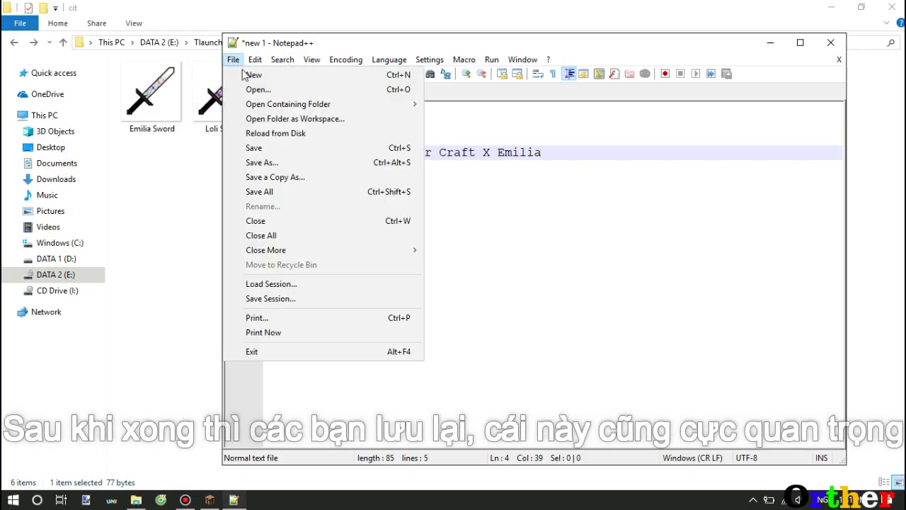
click(277, 156)
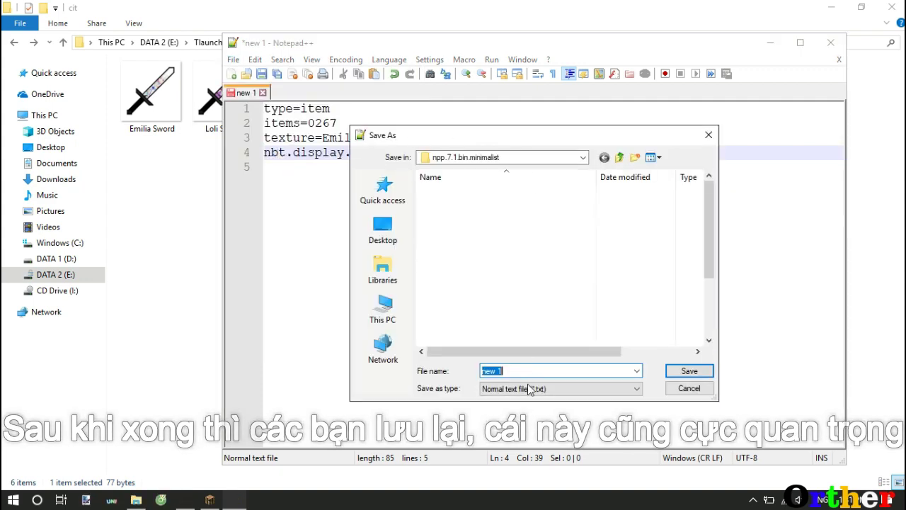
click(531, 388)
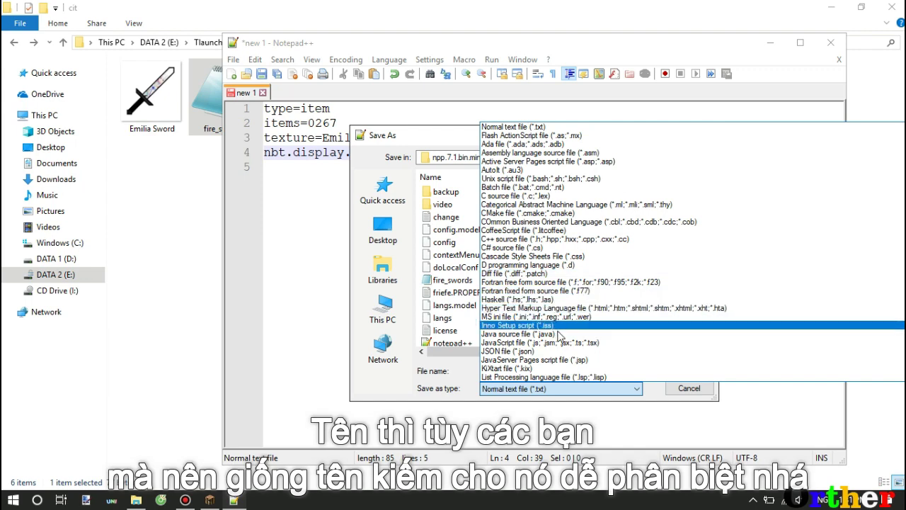
scroll(558, 347, down, 2)
scroll(560, 352, down, 2)
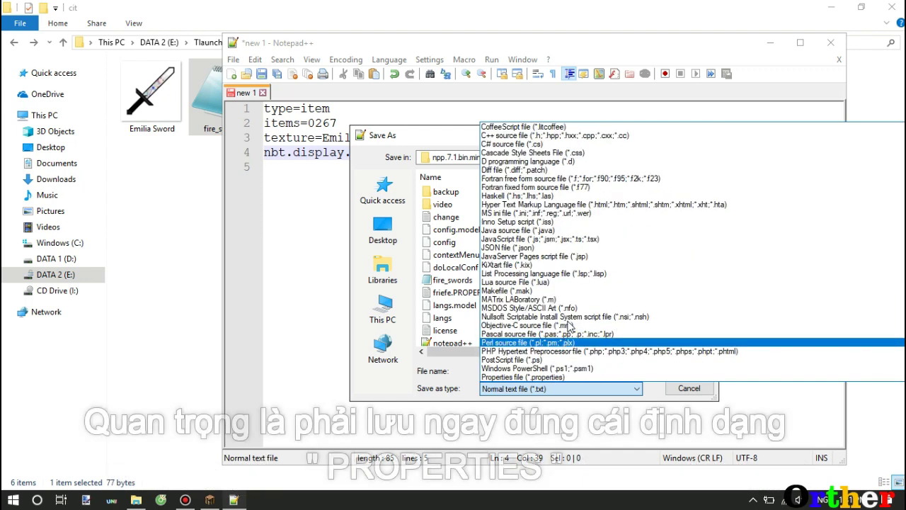
scroll(593, 303, down, 2)
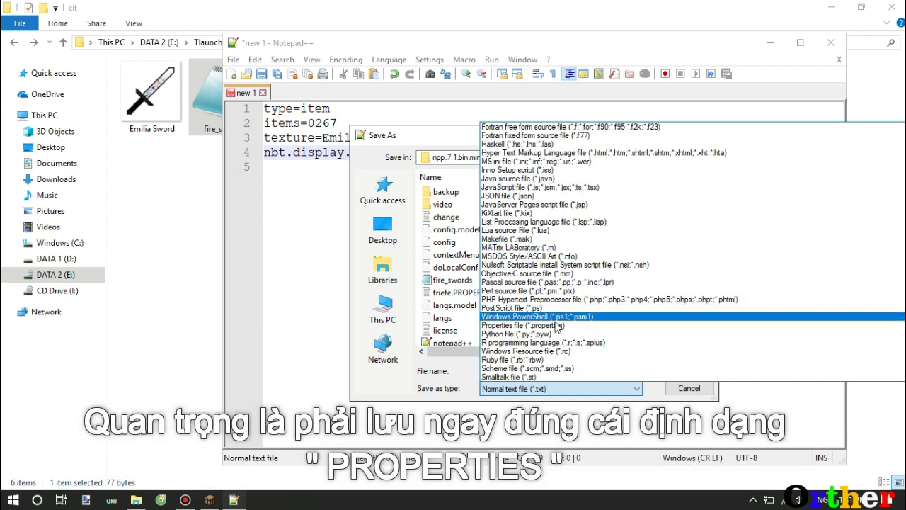
click(528, 326)
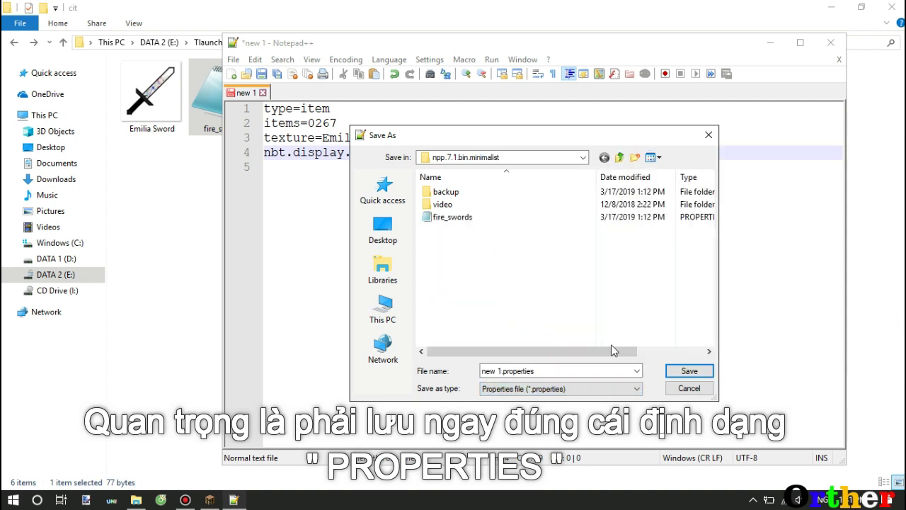
click(557, 368)
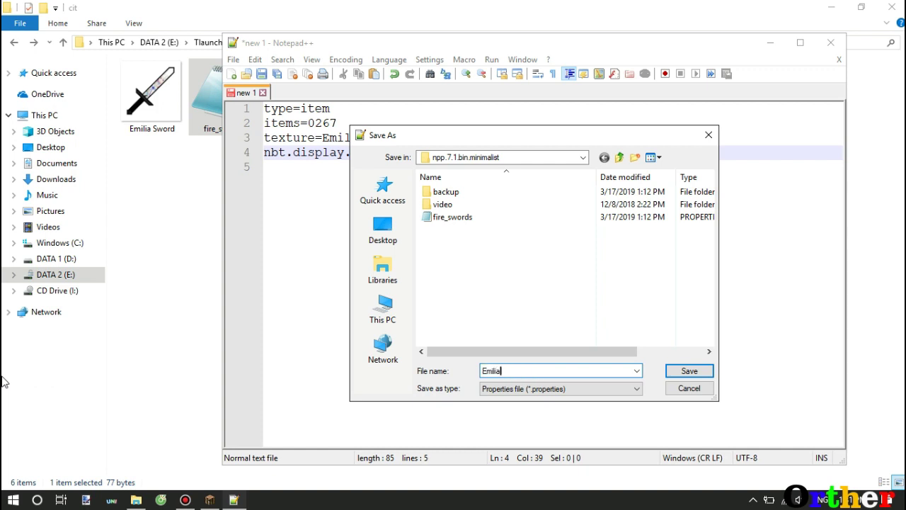
click(689, 372)
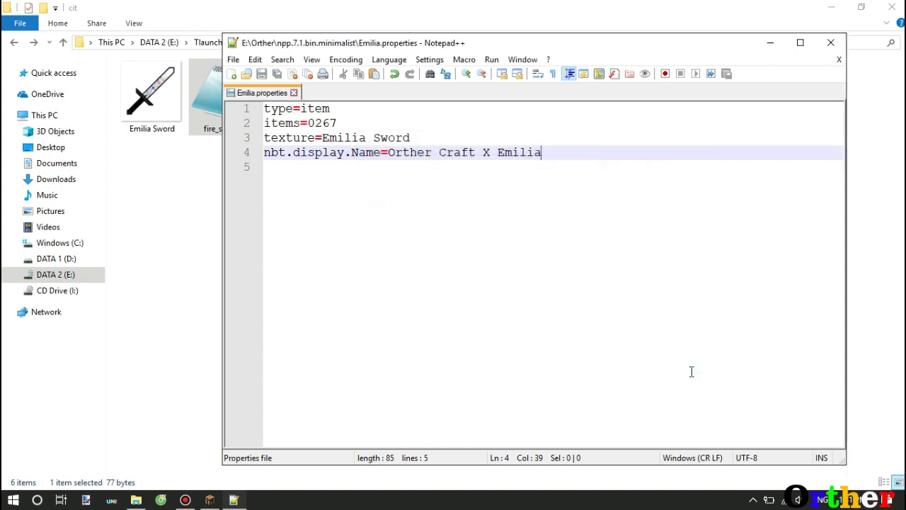
click(832, 45)
- Cut the Emilia properties file from E:\Orther\npp.7.1.bin.minimalist and paste it into the resource pack's cit folder
click(99, 281)
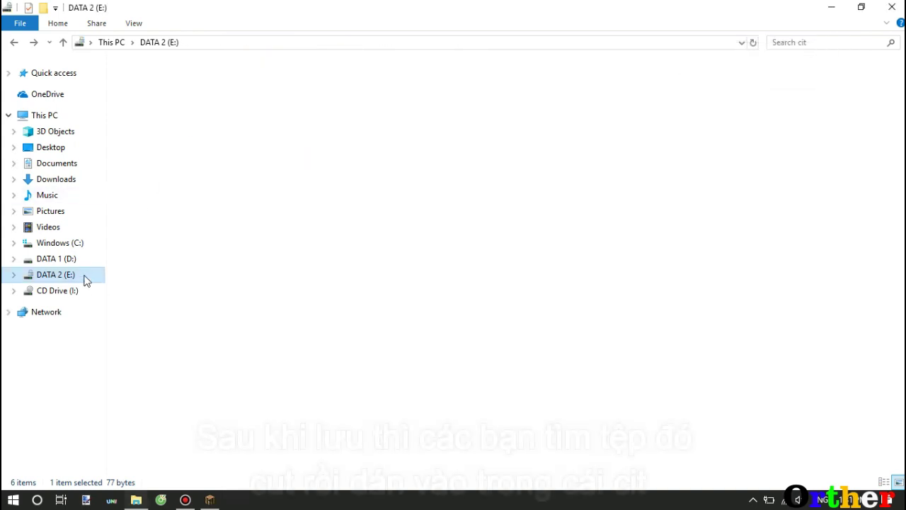
double_click(668, 116)
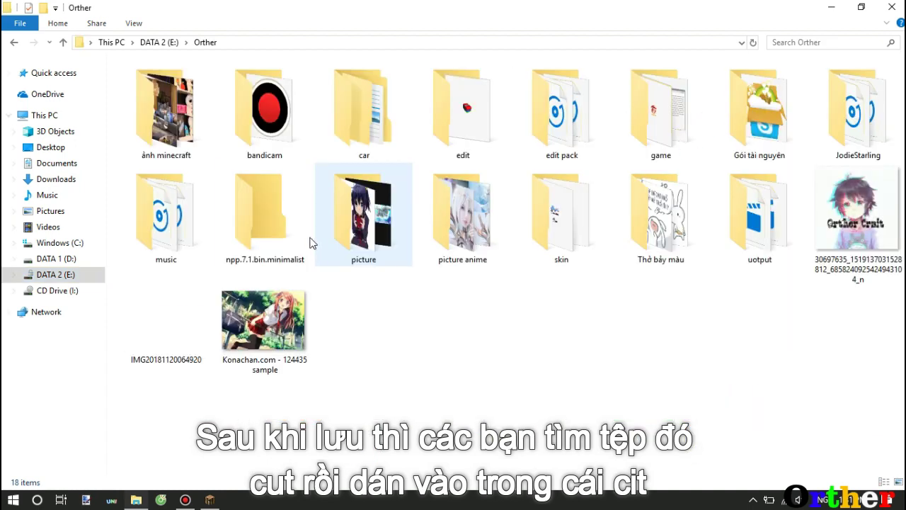
double_click(286, 227)
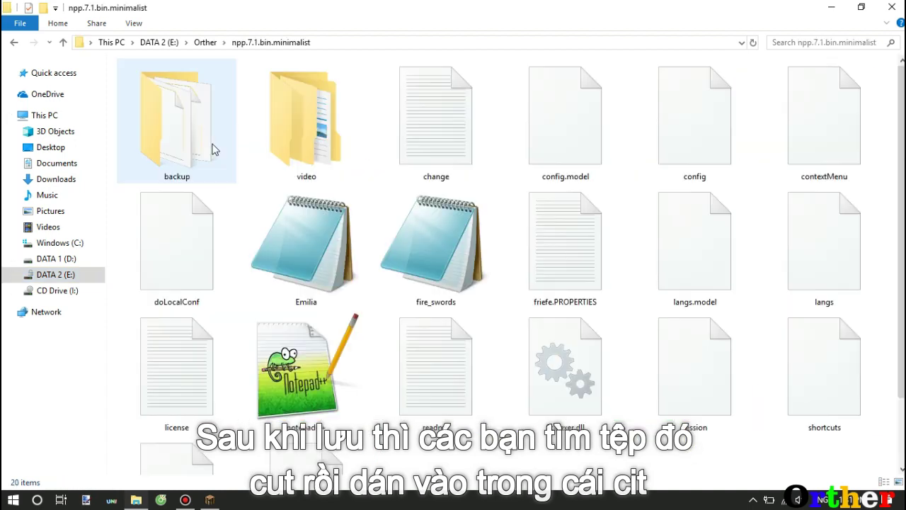
click(269, 283)
right_click(317, 311)
click(350, 412)
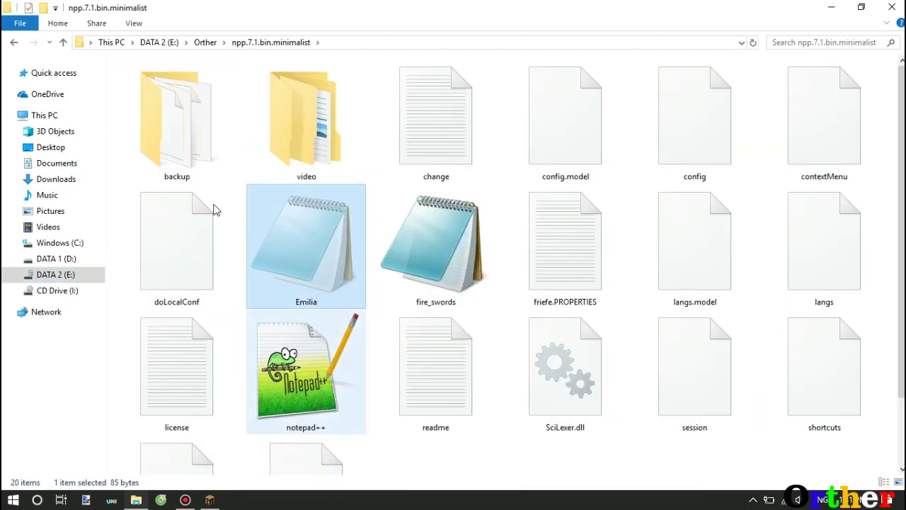
click(14, 44)
click(17, 44)
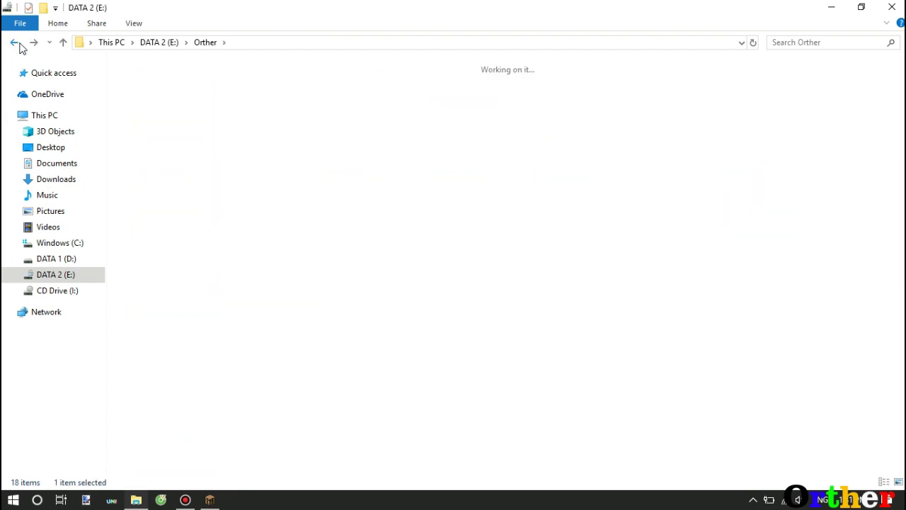
click(17, 44)
right_click(280, 214)
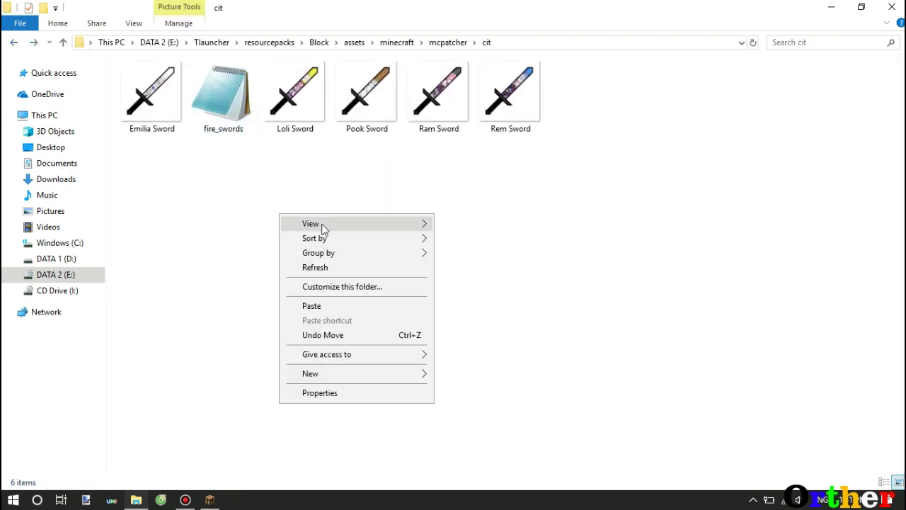
click(320, 306)
- Delete the fire_swords file from the cit folder
click(270, 113)
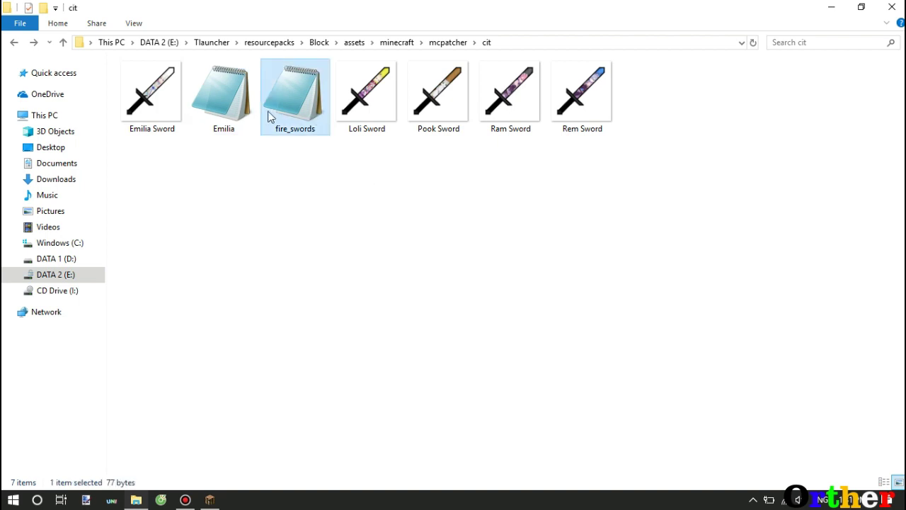
right_click(270, 114)
click(291, 332)
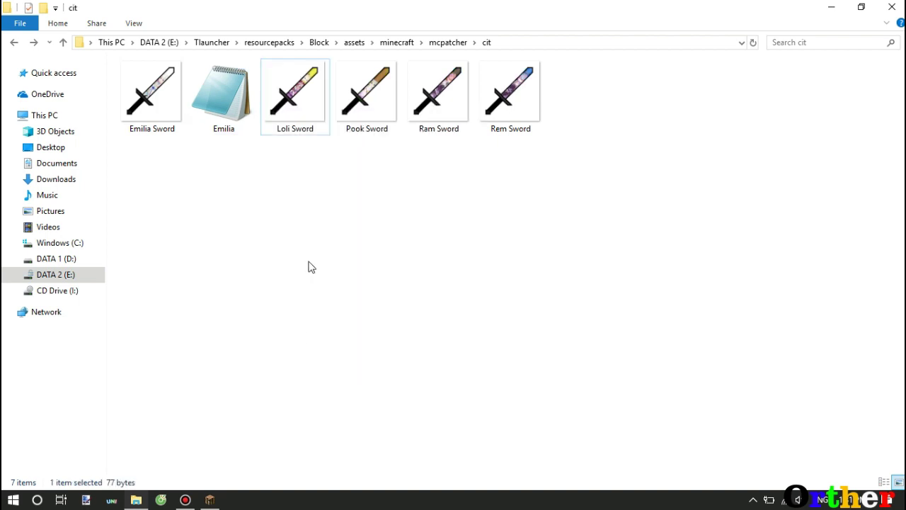
- Copy the Emilia properties file and paste four duplicates of it into the cit folder
click(217, 104)
right_click(218, 104)
key(Escape)
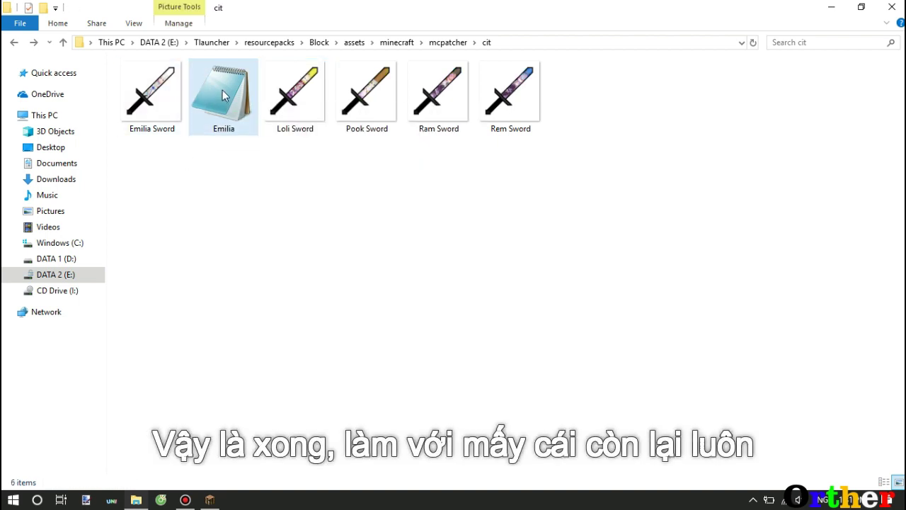
key(ctrl+v)
key(ctrl+v)
key(ctrl+v)
key(ctrl+v)
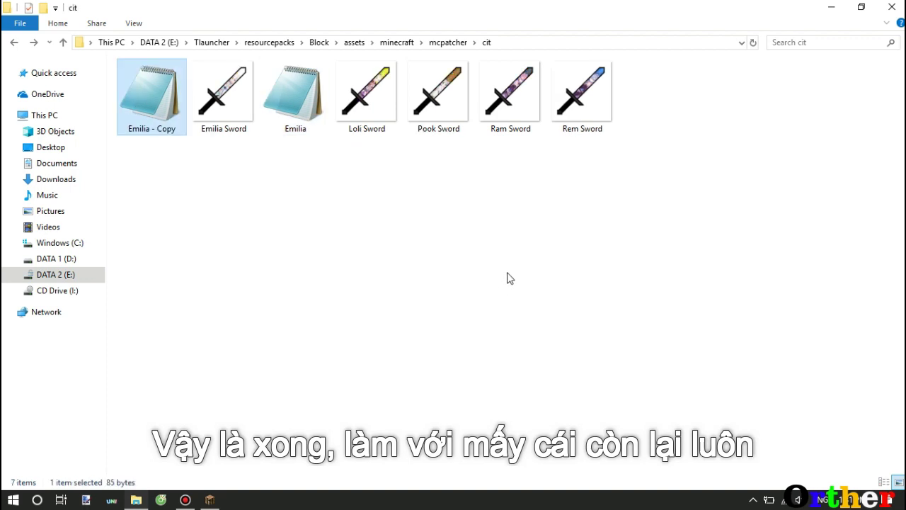
- Rename the four Emilia copies as rem, ram, loli and pook
right_click(378, 126)
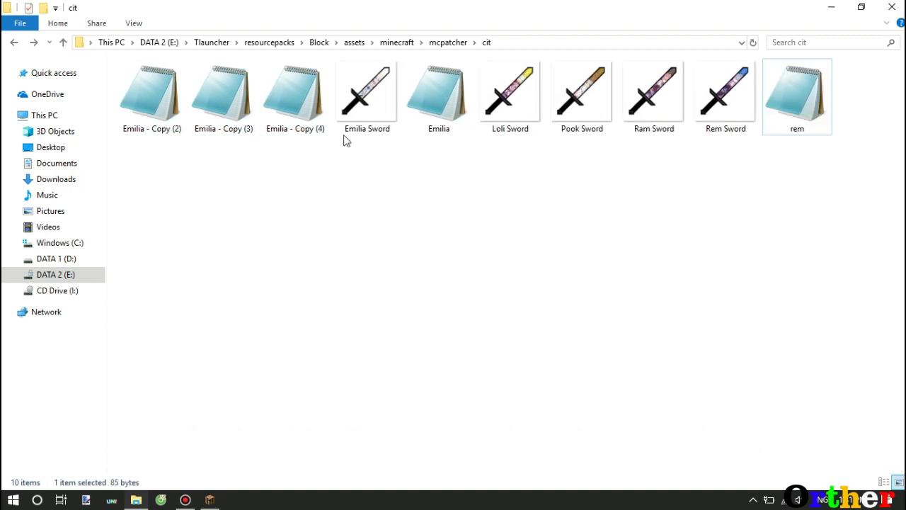
key(F2)
text(ram)
key(Return)
right_click(252, 130)
click(283, 368)
text(loli)
key(Return)
right_click(178, 116)
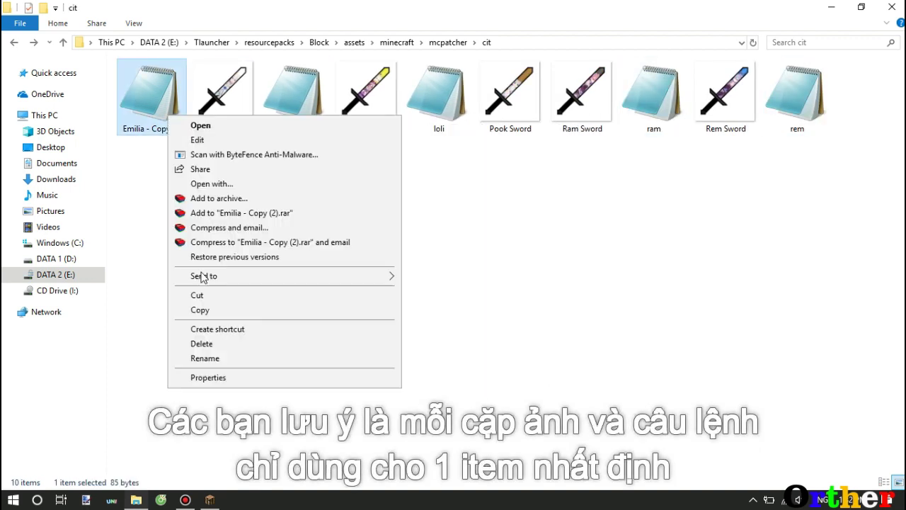
click(212, 359)
text(pook)
key(Return)
- In the loli file, set nbt.display.Name to Orther Craft X loli and the texture to the Loli Sword image's name, then save and close it
double_click(357, 93)
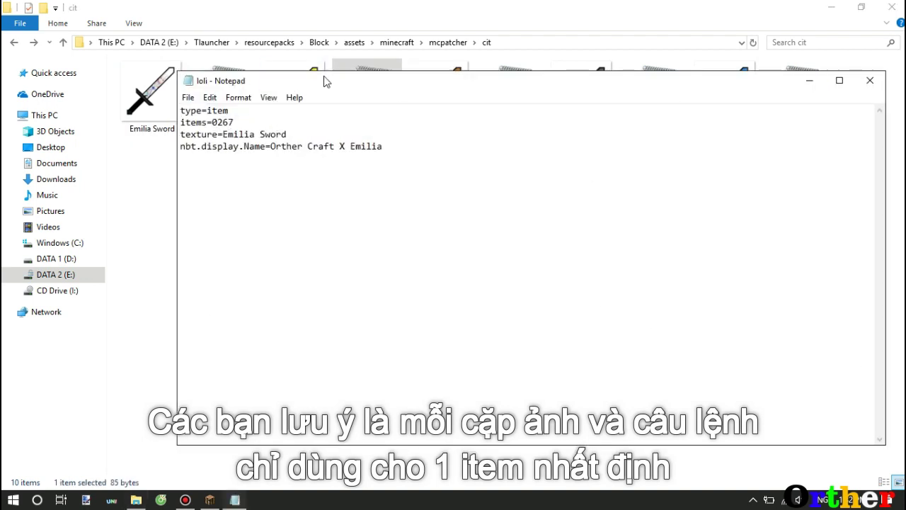
double_click(354, 212)
text(lilo)
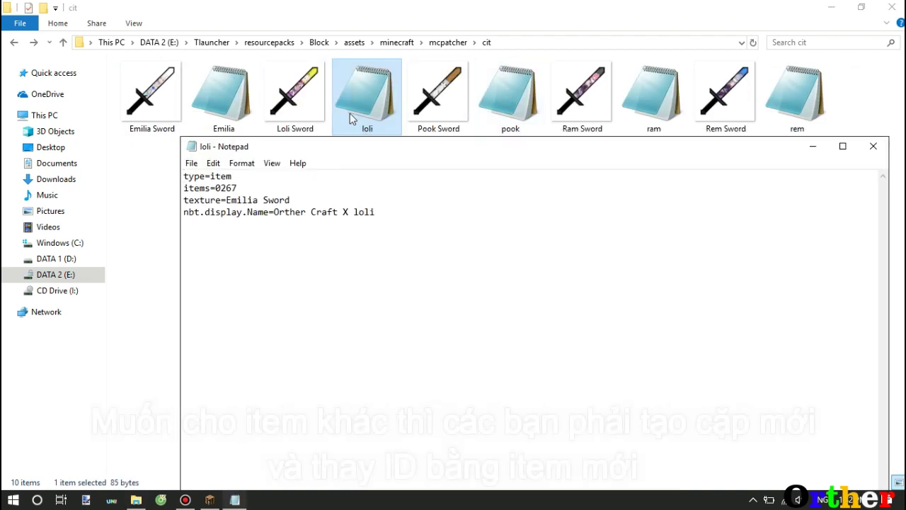
click(295, 95)
key(F2)
click(235, 500)
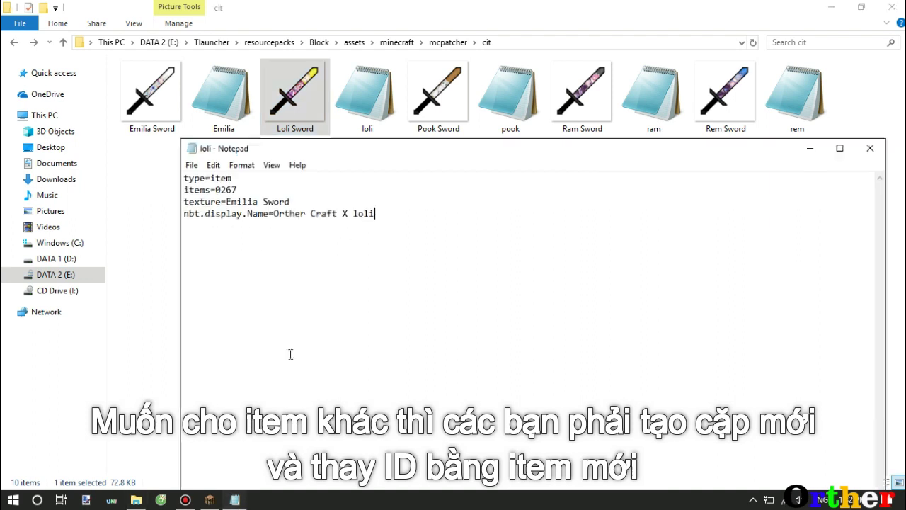
drag(291, 200, 228, 199)
key(alt+F4)
key(Return)
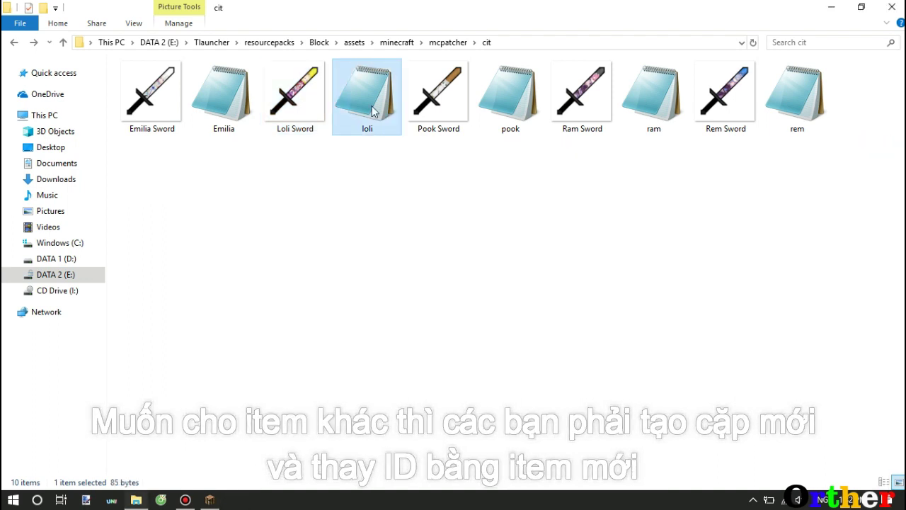
- In the pook file, set texture=Pook Sword and replace Emilia in the nbt.display.Name value, then save and close it
double_click(502, 95)
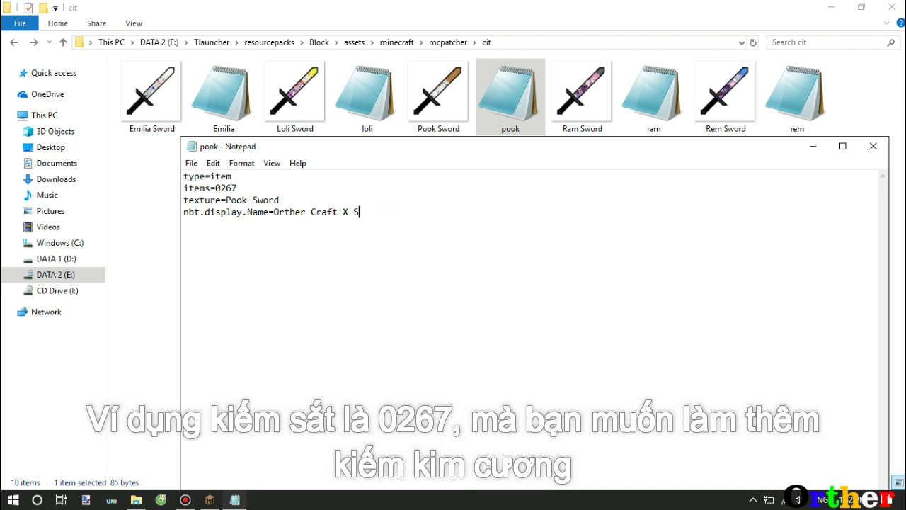
key(alt+F4)
key(Return)
- In the ram file, set texture=Ram Sword and nbt.display.Name=Orther Craft X Ram, then save and close it
double_click(653, 94)
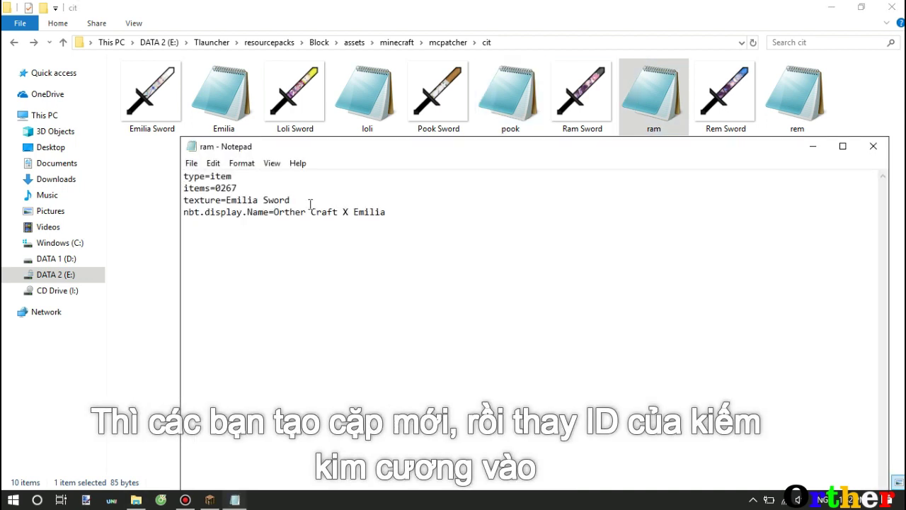
drag(259, 200, 227, 200)
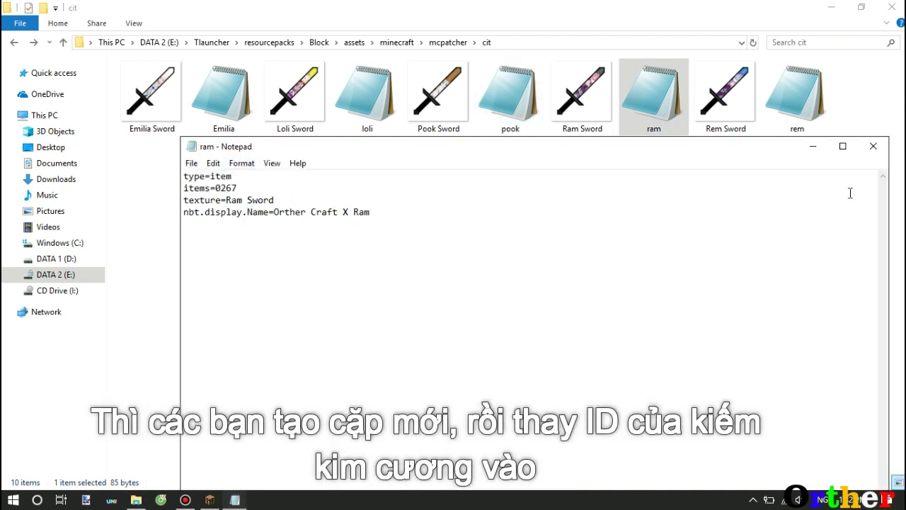
click(873, 146)
key(Return)
- In the rem file, set texture=Rem Sword and nbt.display.Name=Orther Craft X Rem, then save and close it
double_click(786, 106)
drag(259, 200, 227, 200)
text(R)
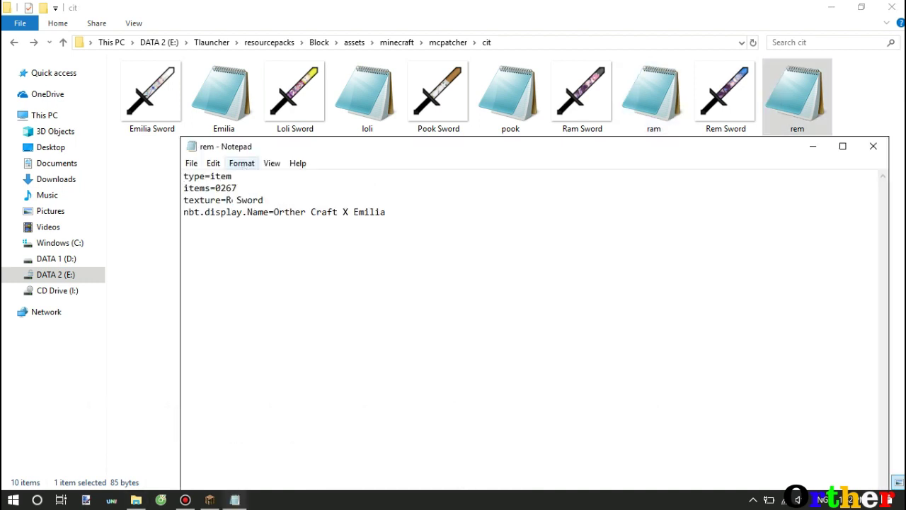
text(em)
drag(408, 214, 184, 176)
click(407, 214)
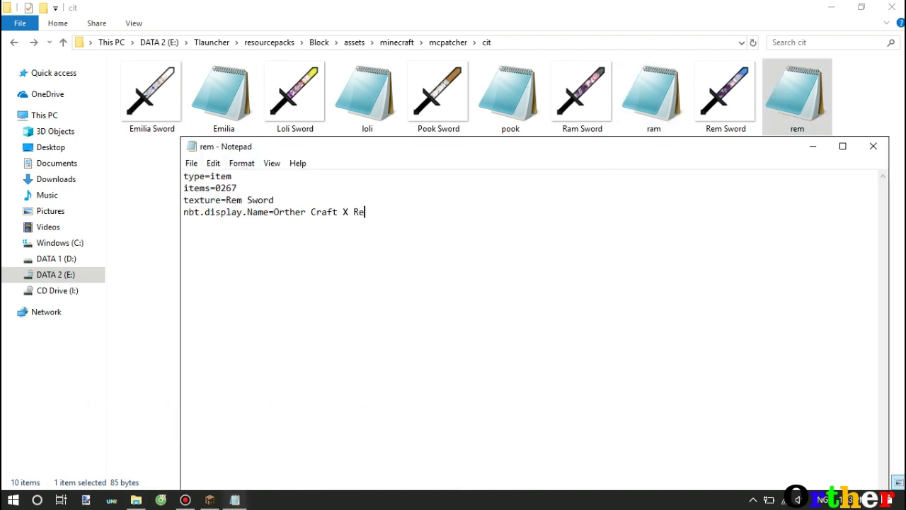
click(881, 144)
click(407, 257)
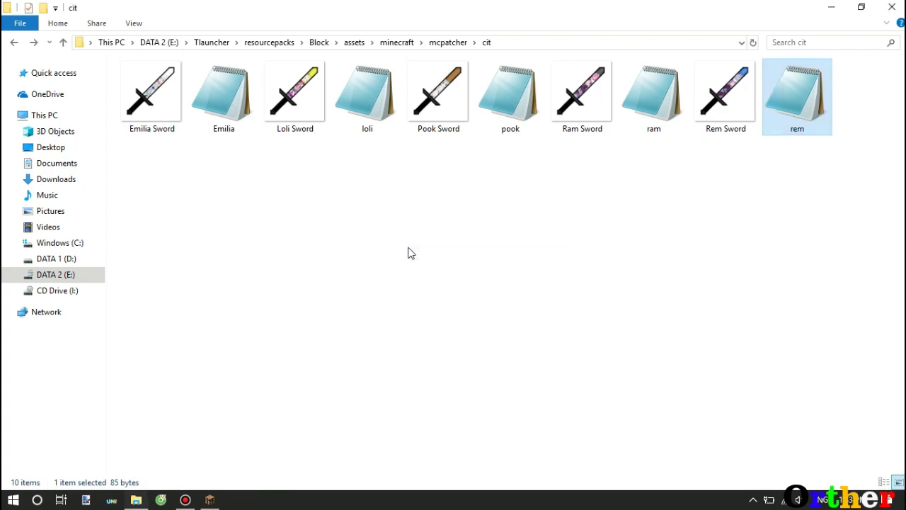
- Switch to Minecraft, activate the Block resource pack and return to the game world
click(209, 500)
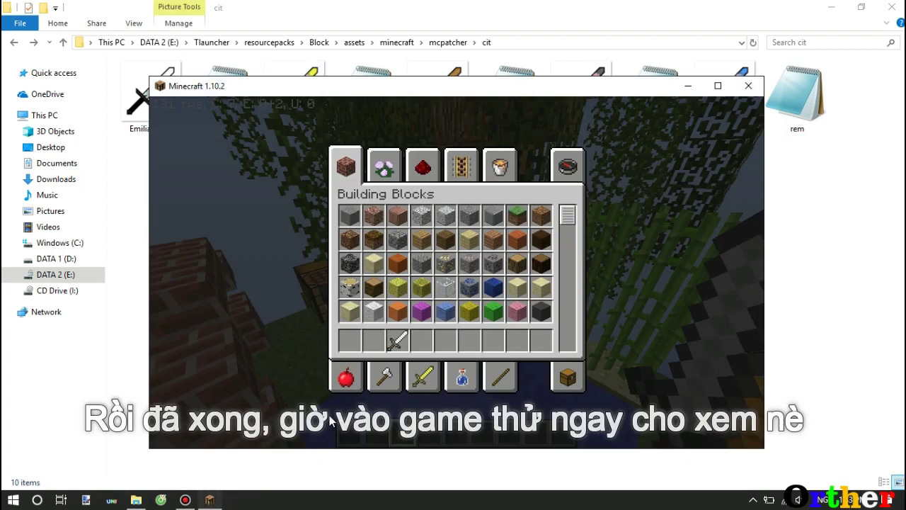
key(Escape)
key(Escape)
click(413, 359)
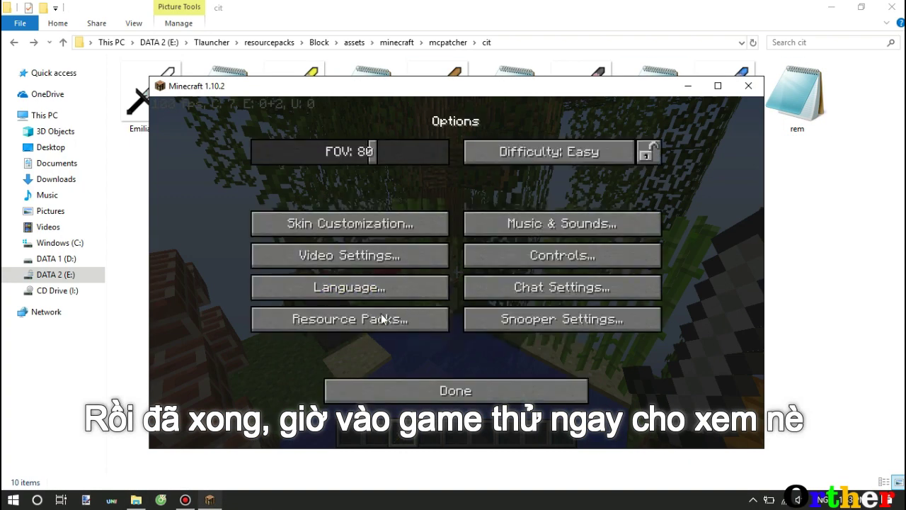
click(350, 319)
scroll(211, 212, down, 4)
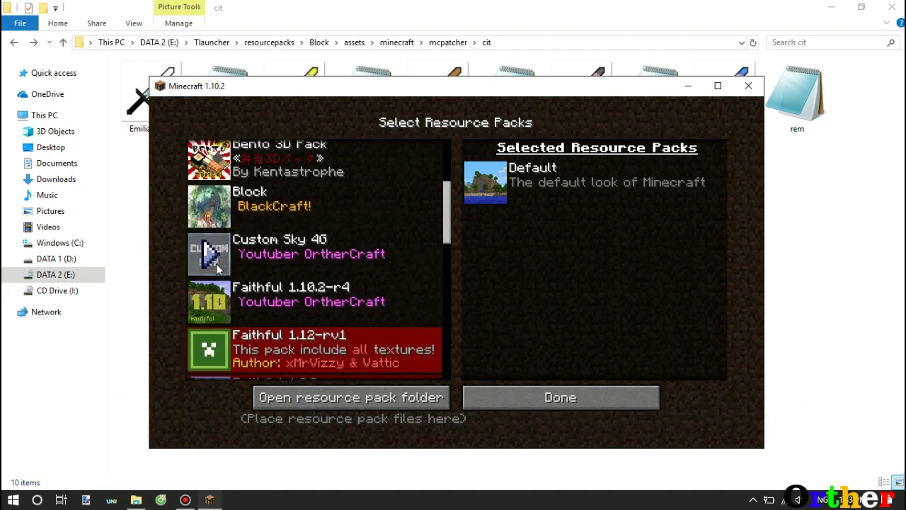
click(210, 209)
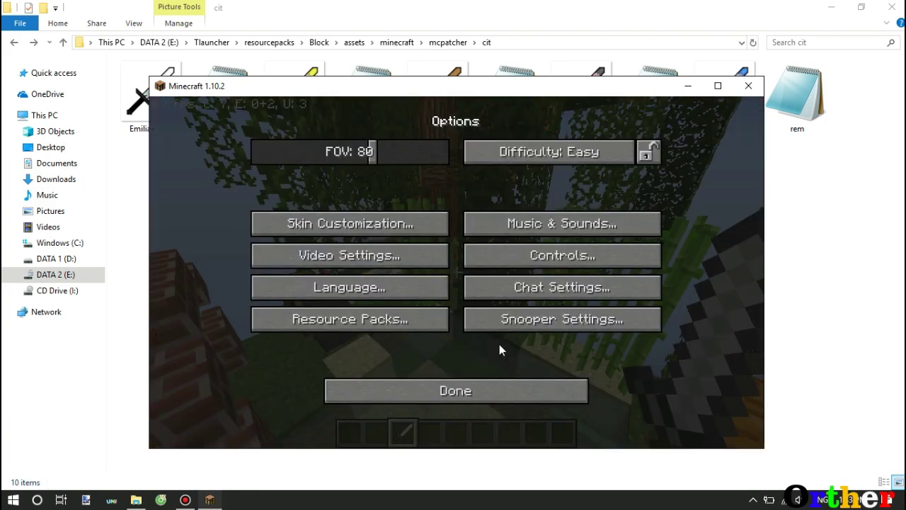
key(Escape)
- Walk to the anvil and place the iron sword in its first slot
key(e)
key(e)
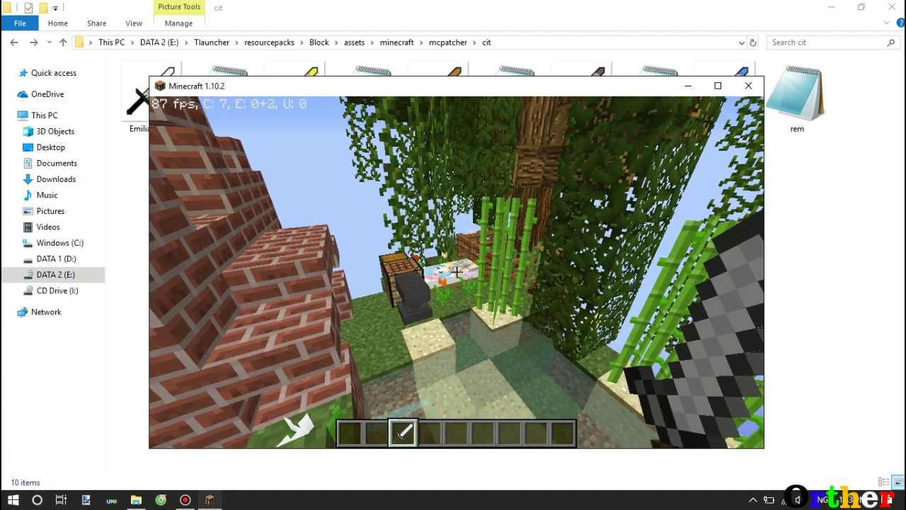
key(w)
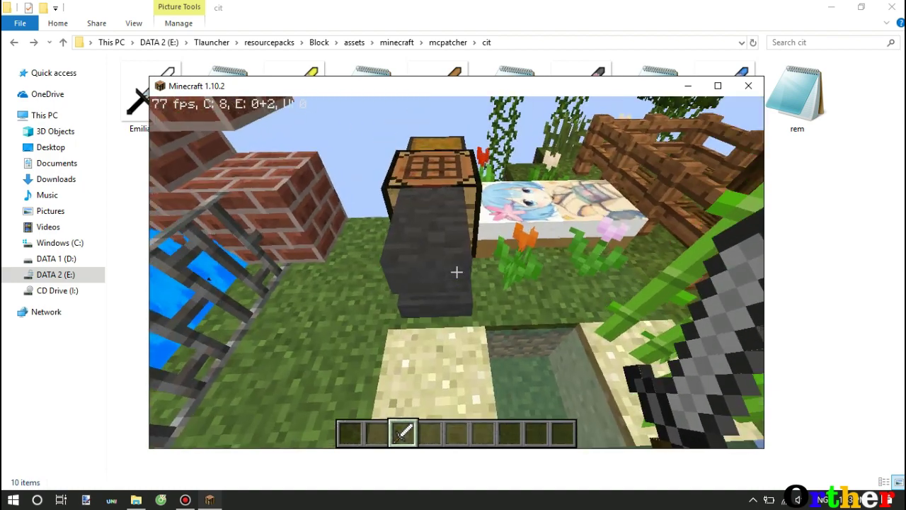
right_click(457, 272)
shift+click(409, 361)
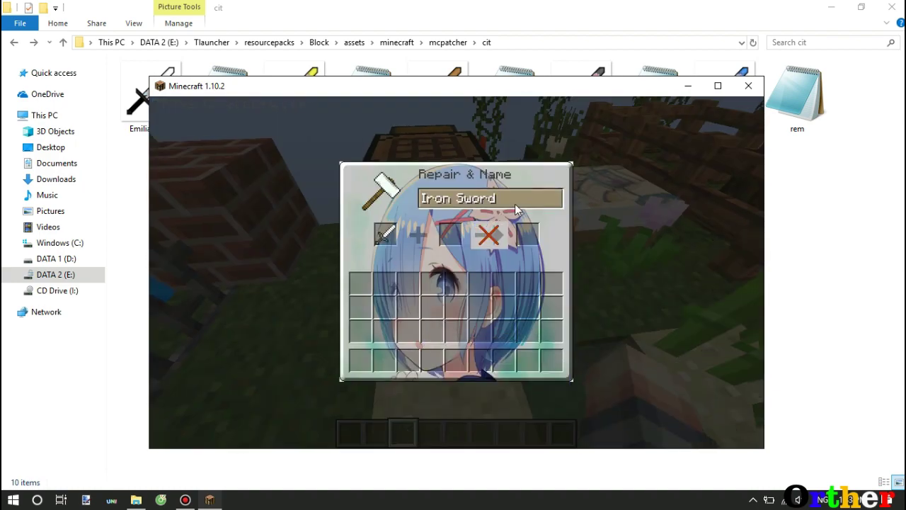
- Rename the iron sword as Orther Craft X Rem and put the renamed sword in the hotbar
key(BackSpace)
key(BackSpace)
key(BackSpace)
key(BackSpace)
key(BackSpace)
key(BackSpace)
key(BackSpace)
key(BackSpace)
key(BackSpace)
key(BackSpace)
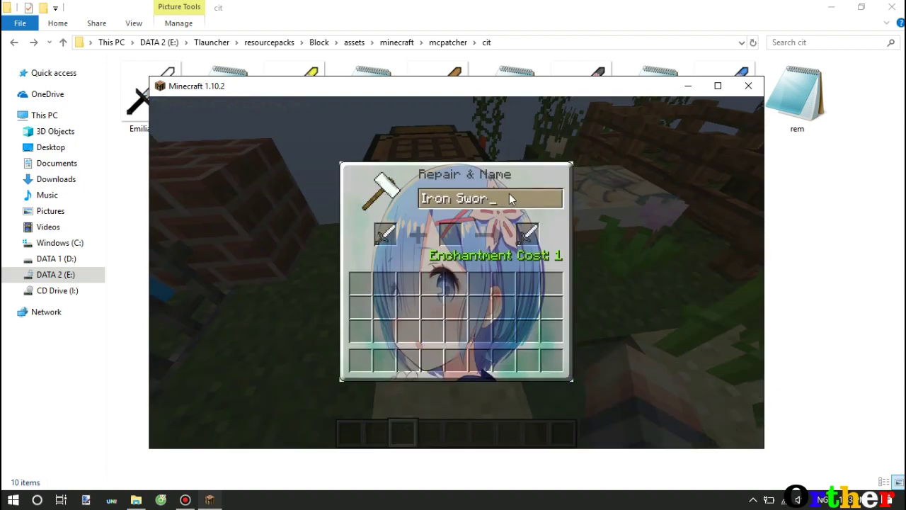
text(Or)
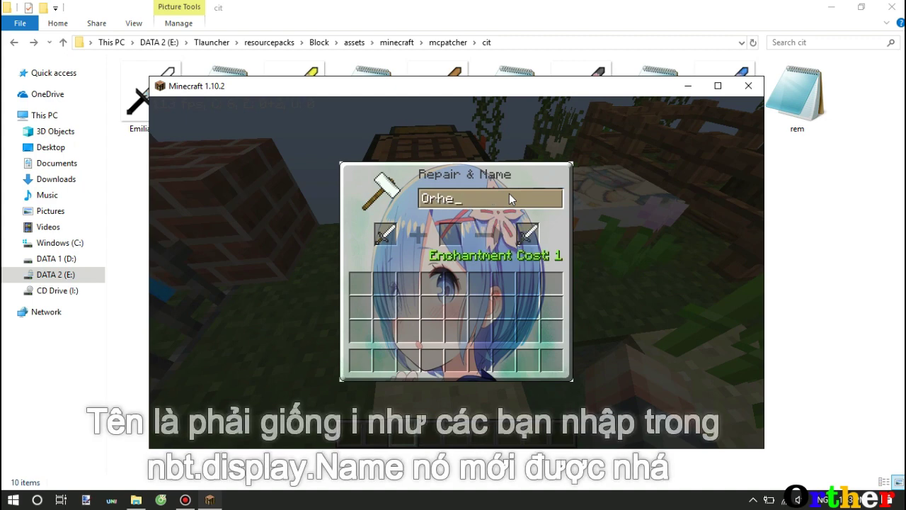
text(ther C)
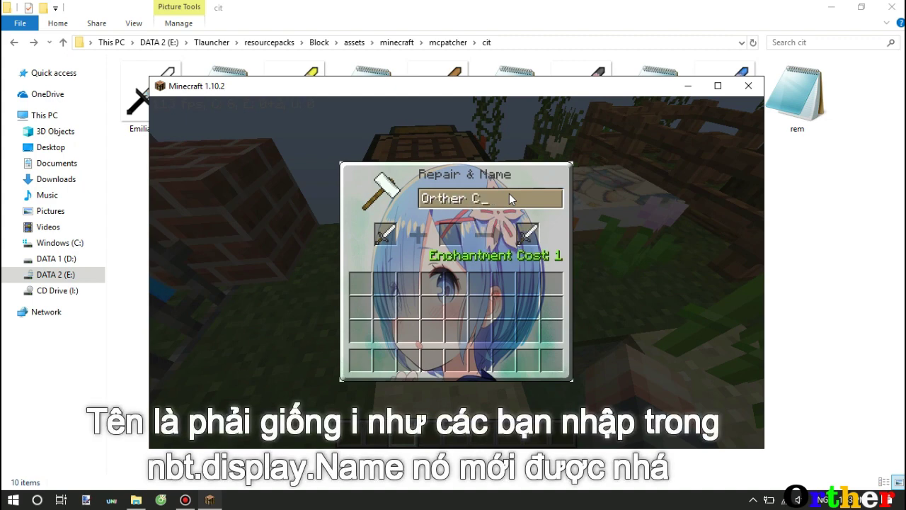
text(raftx T)
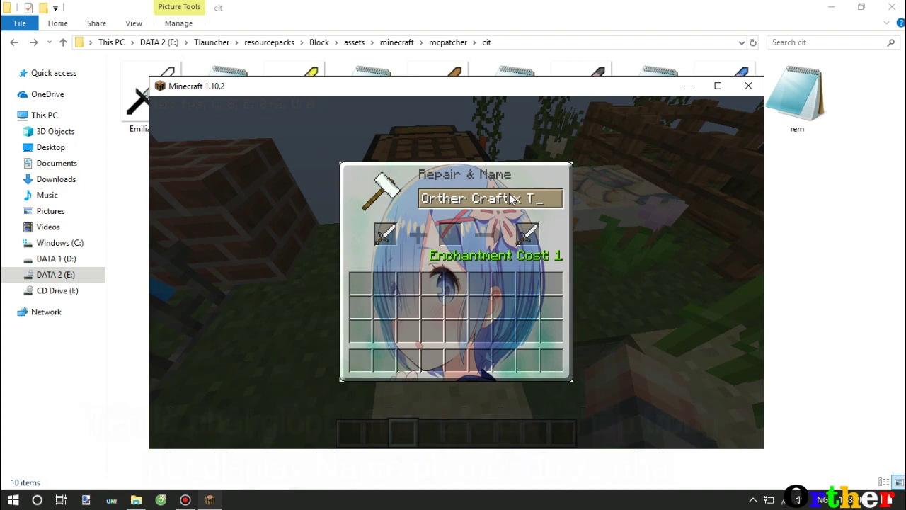
key(BackSpace)
key(BackSpace)
key(BackSpace)
text( X Rem)
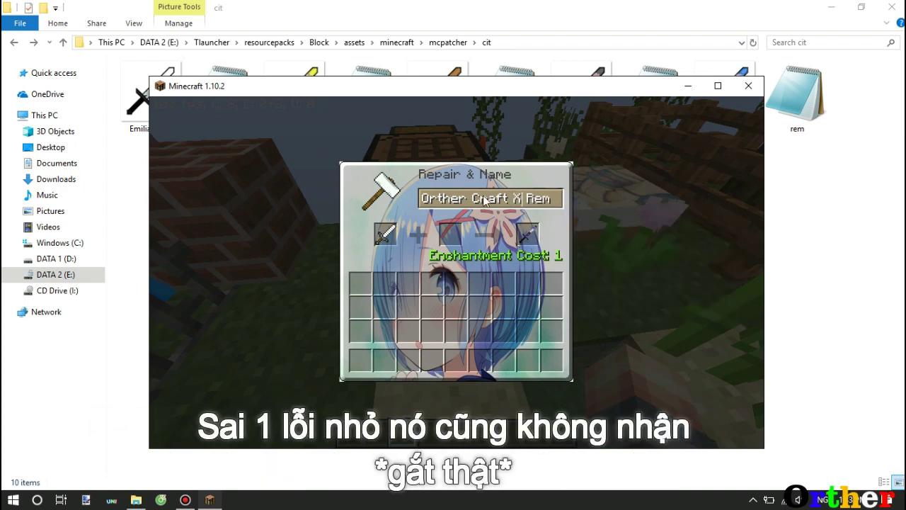
click(536, 237)
click(384, 360)
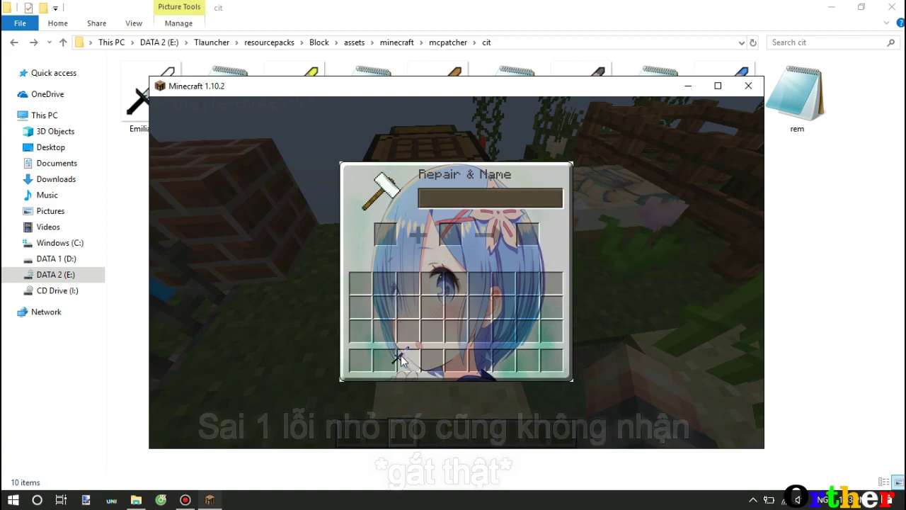
key(Escape)
- Examine the held Rem sword from the third-person camera views and return to first person
mouse_move(457, 273)
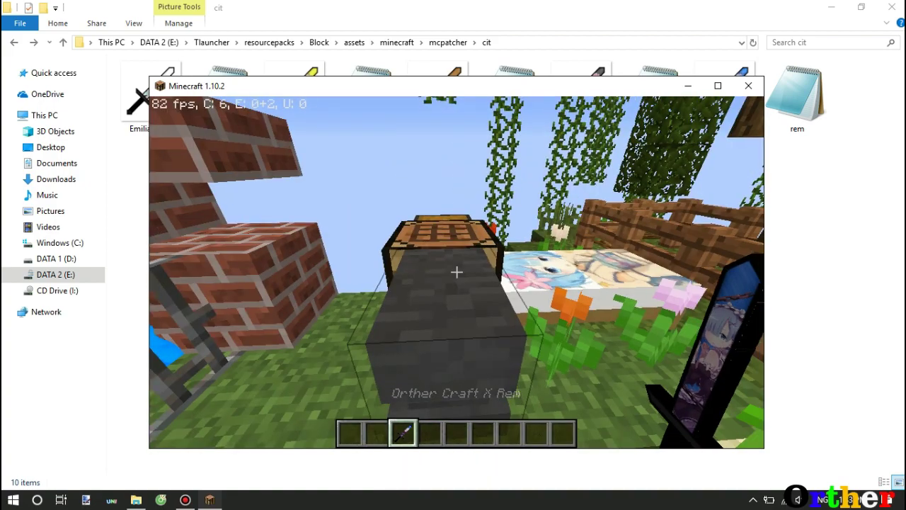
key(F5)
key(F5)
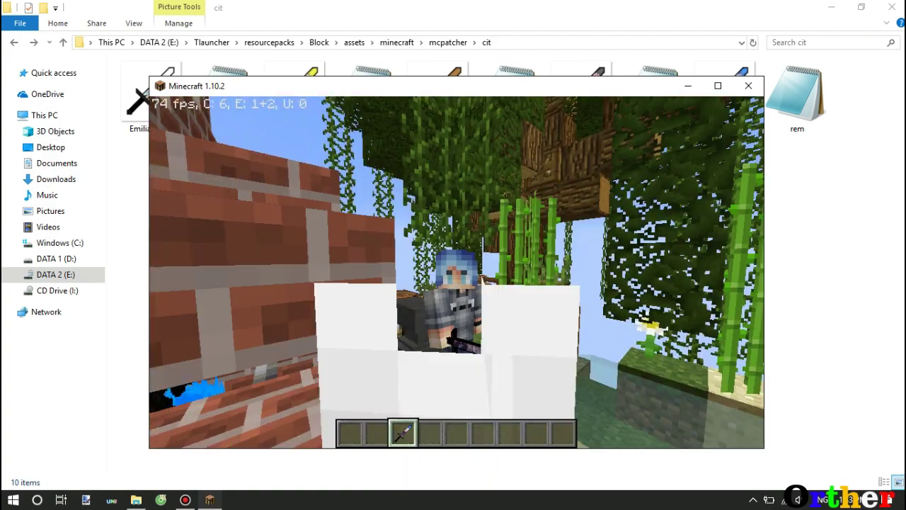
key(F5)
- Rename the Rem sword as Orther Craft X Ram at the anvil, move it to the fourth hotbar slot and hold it
right_click(456, 273)
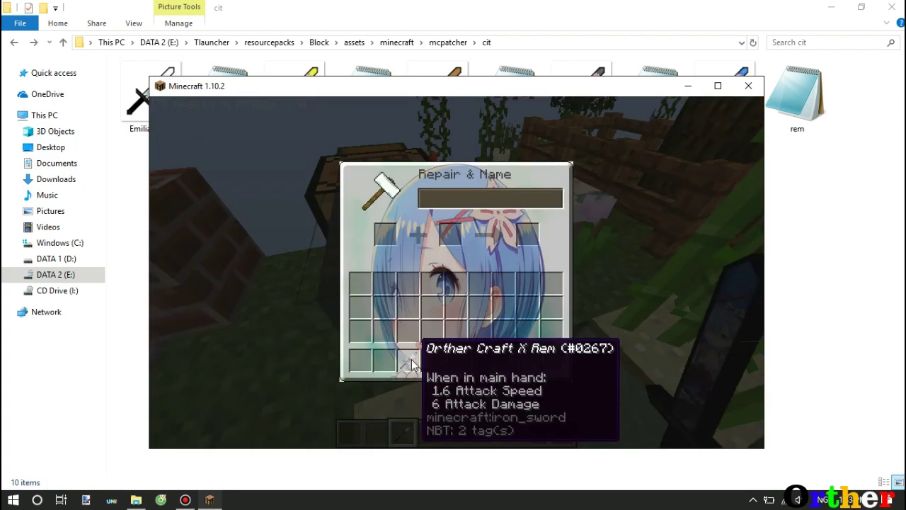
shift+click(409, 361)
key(BackSpace)
key(BackSpace)
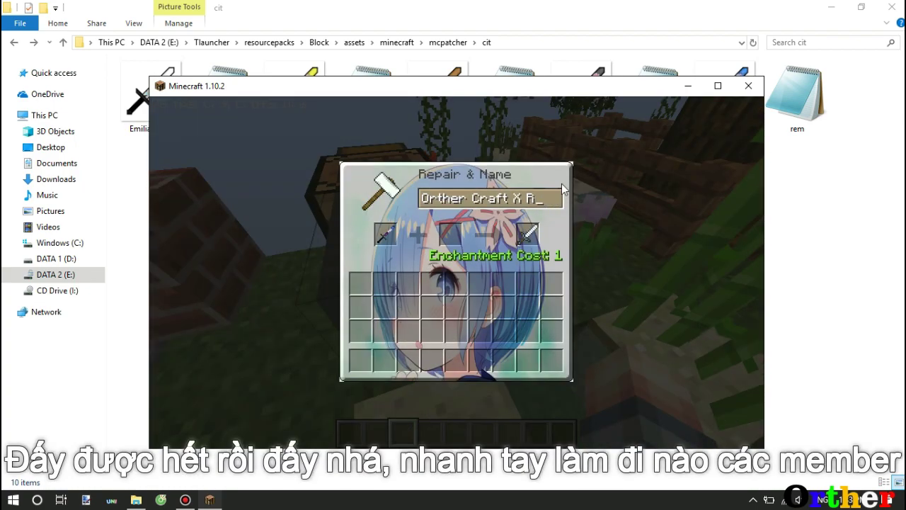
text(am)
click(527, 234)
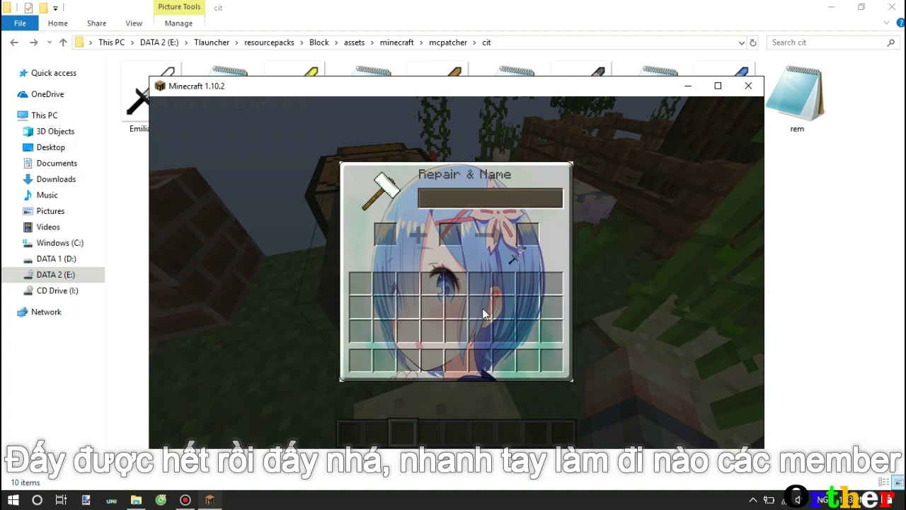
click(428, 360)
key(e)
scroll(457, 273, down, 1)
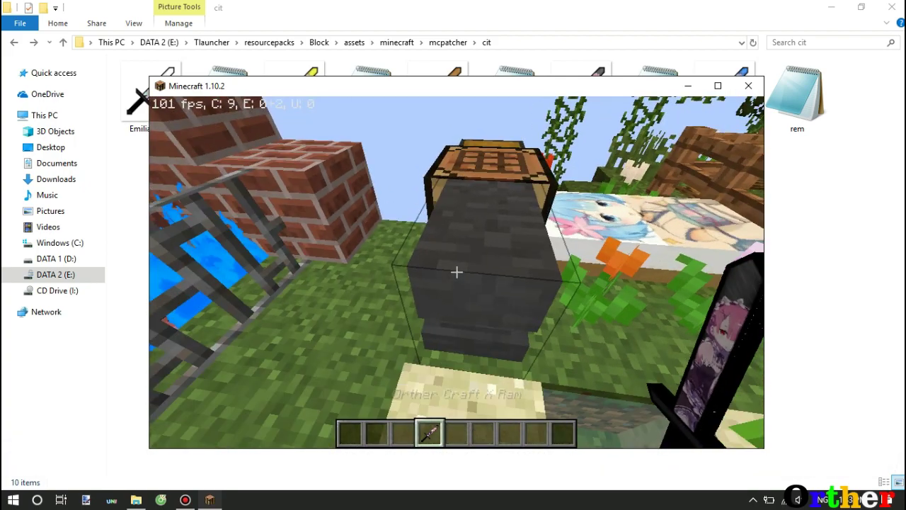
- Rename the Ram sword as Orther Craft X Emilia at the anvil and return it to the hotbar
right_click(457, 273)
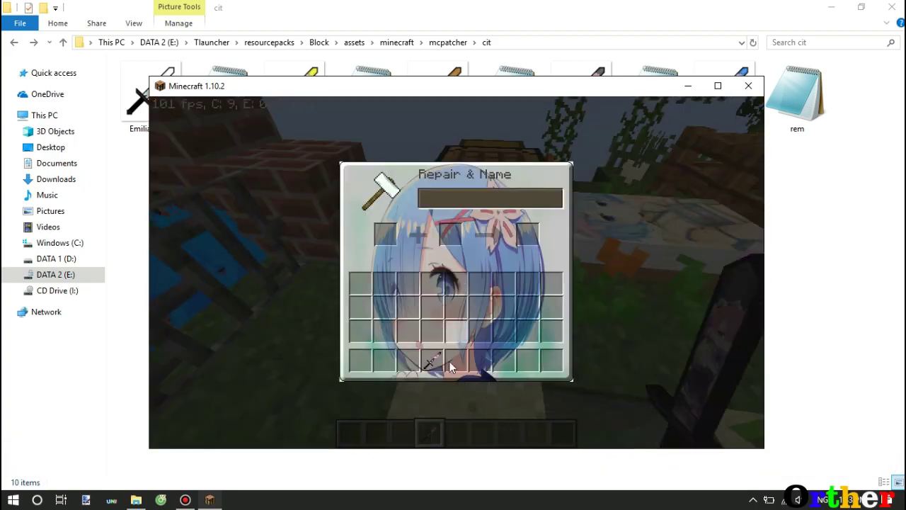
shift+click(433, 360)
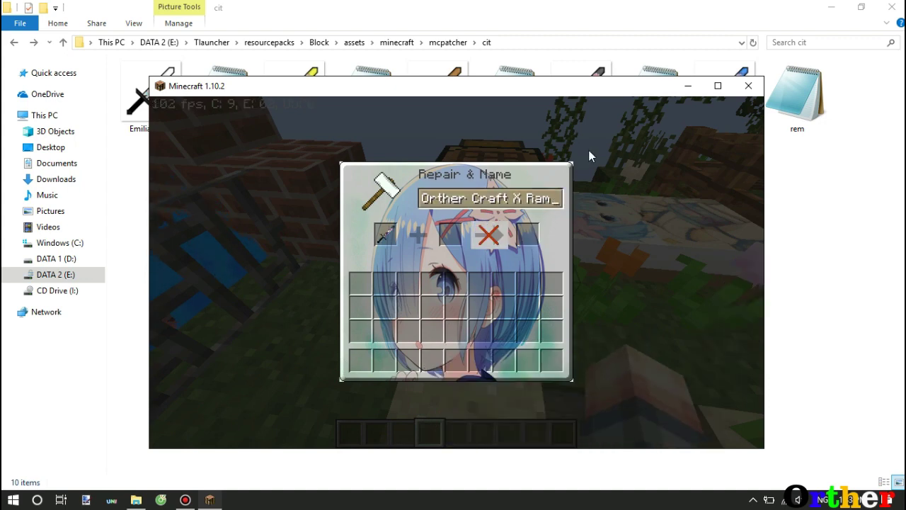
key(BackSpace)
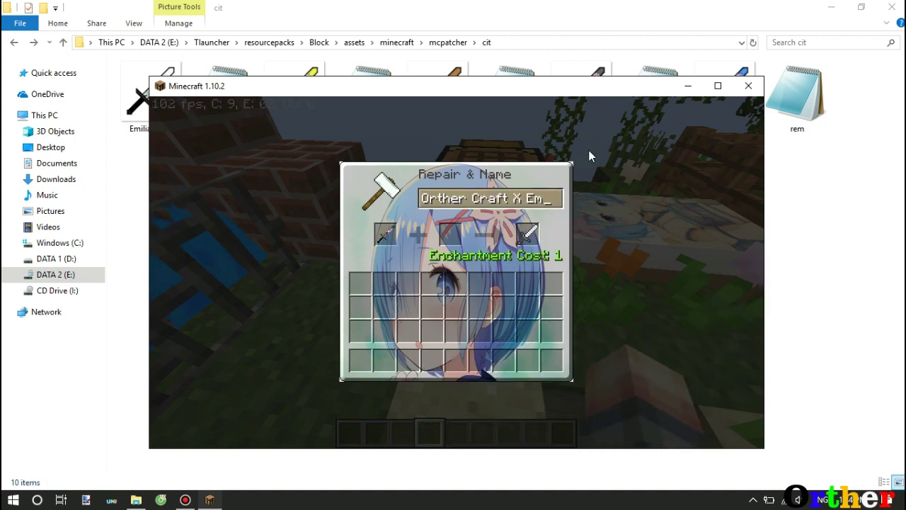
text(Emila)
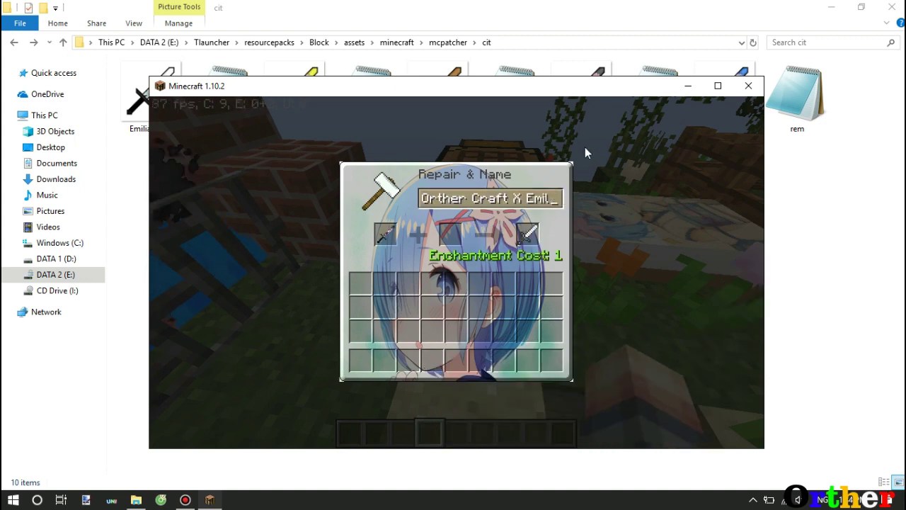
key(BackSpace)
text(ia)
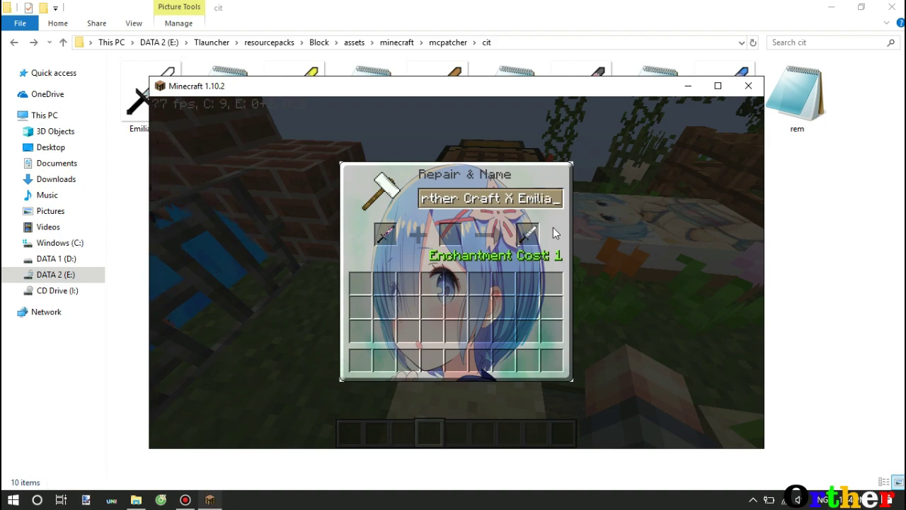
click(527, 228)
click(433, 359)
key(Escape)
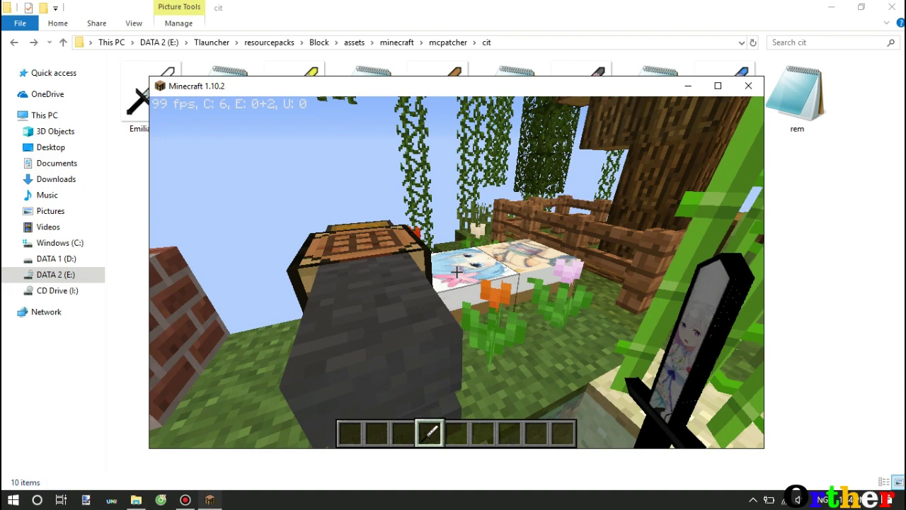
- Rename the Emilia sword as Orther Craft X loli at the anvil and return it to the hotbar
right_click(457, 271)
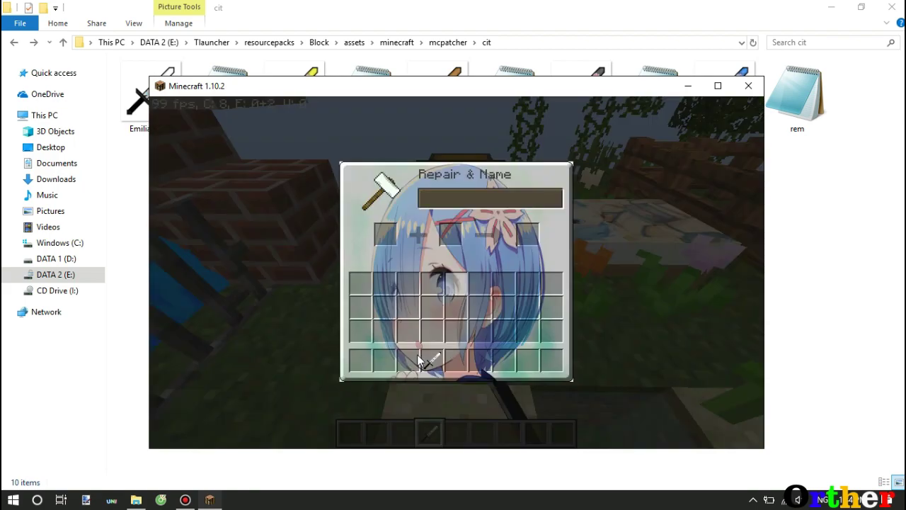
shift+click(429, 359)
key(BackSpace)
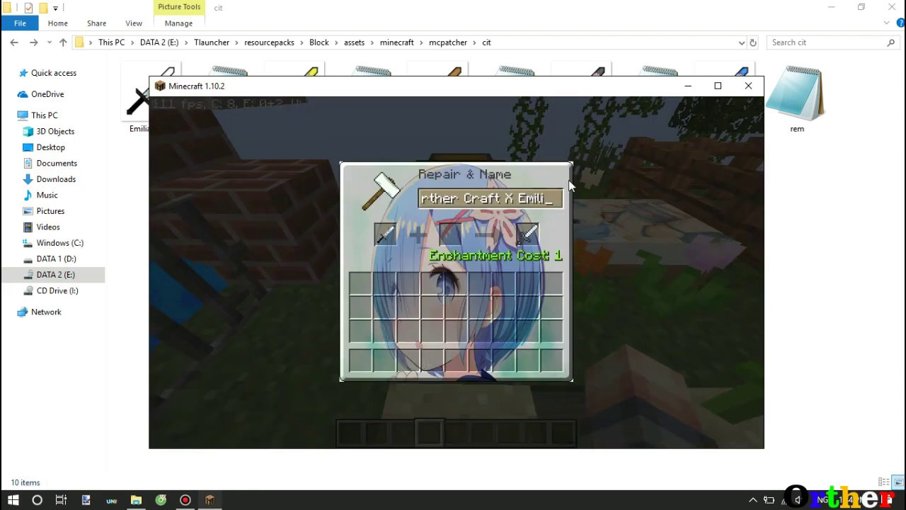
text(Loli)
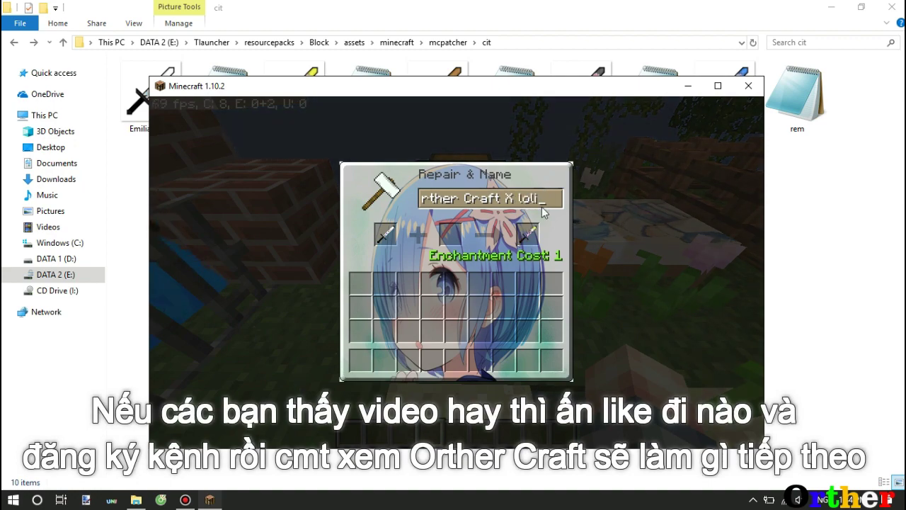
click(527, 233)
click(430, 360)
key(Escape)
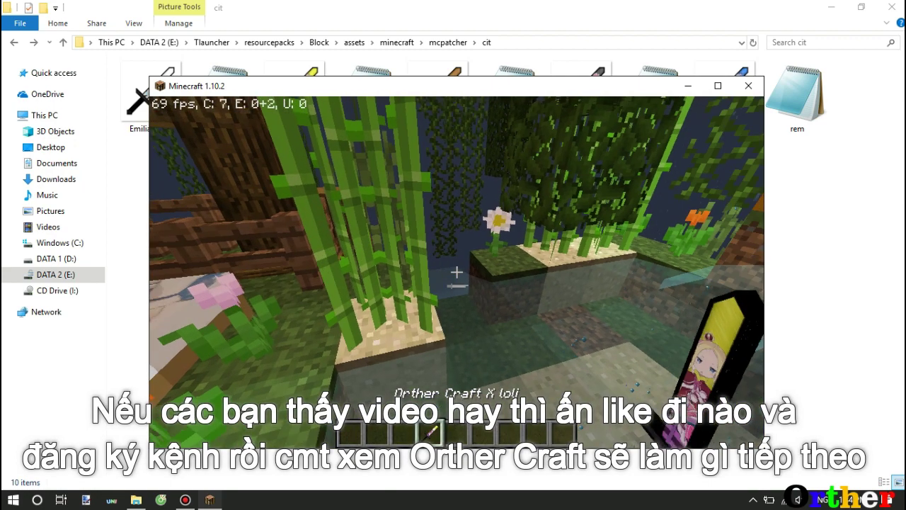
- Hide and show the advanced tooltips again, and change the weather to clear with the /weather command
key(F3+h)
key(F3+h)
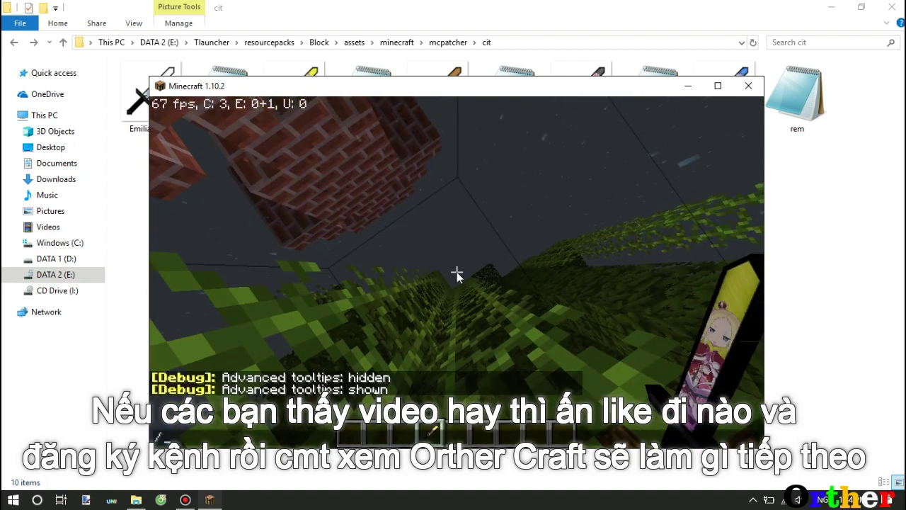
text(/weather)
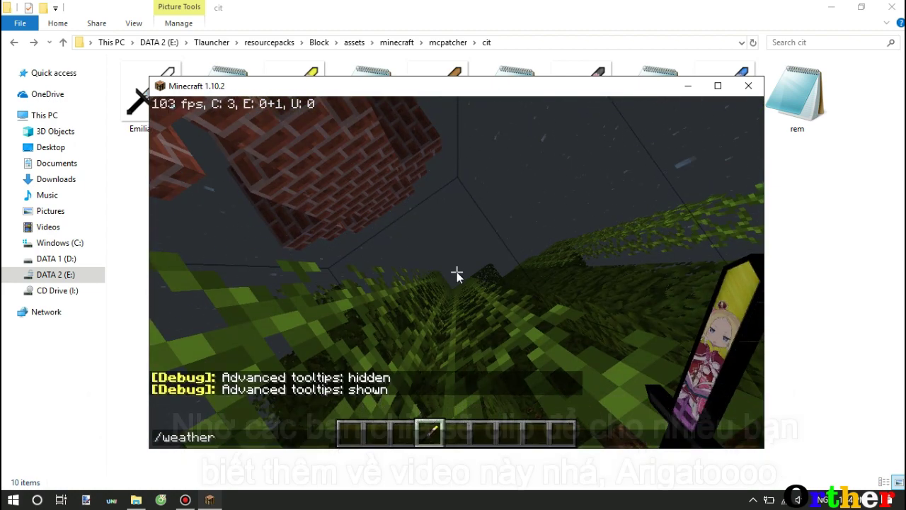
key(Tab)
key(Return)
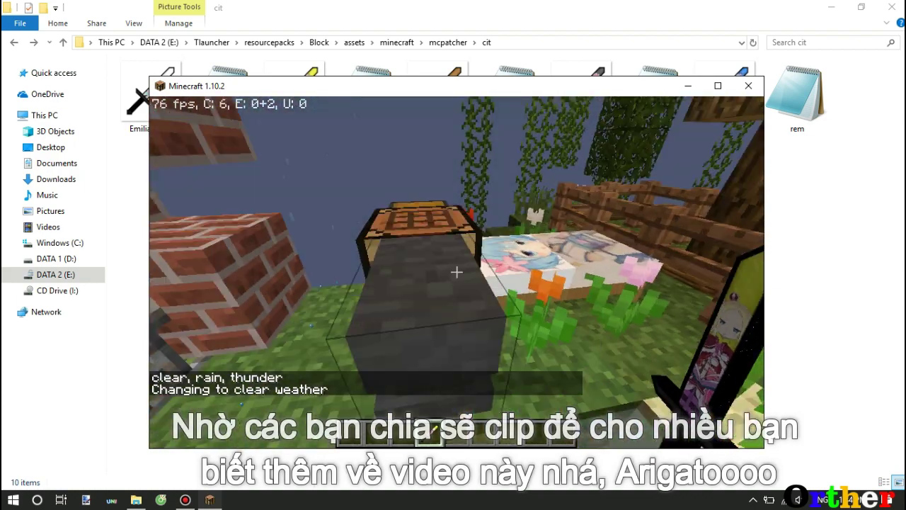
- Open the anvil and place the loli sword in its first slot for another renaming
right_click(457, 272)
shift+click(433, 361)
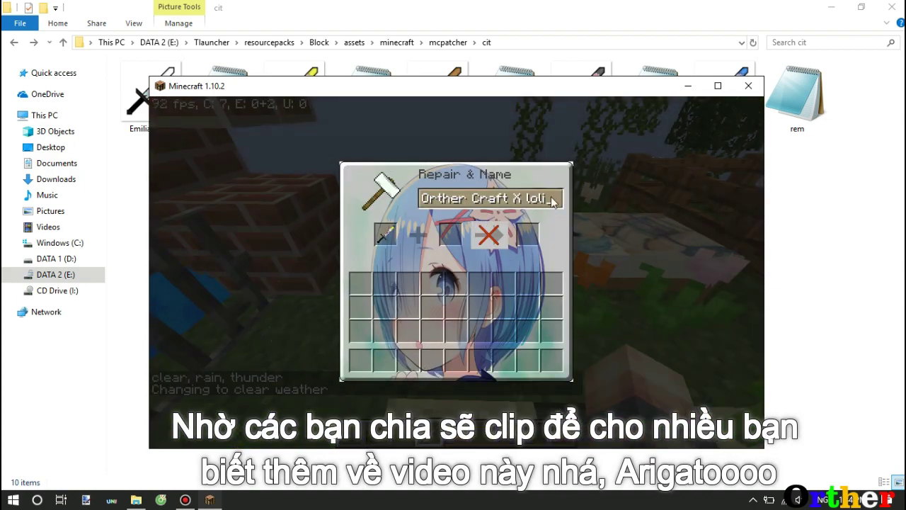